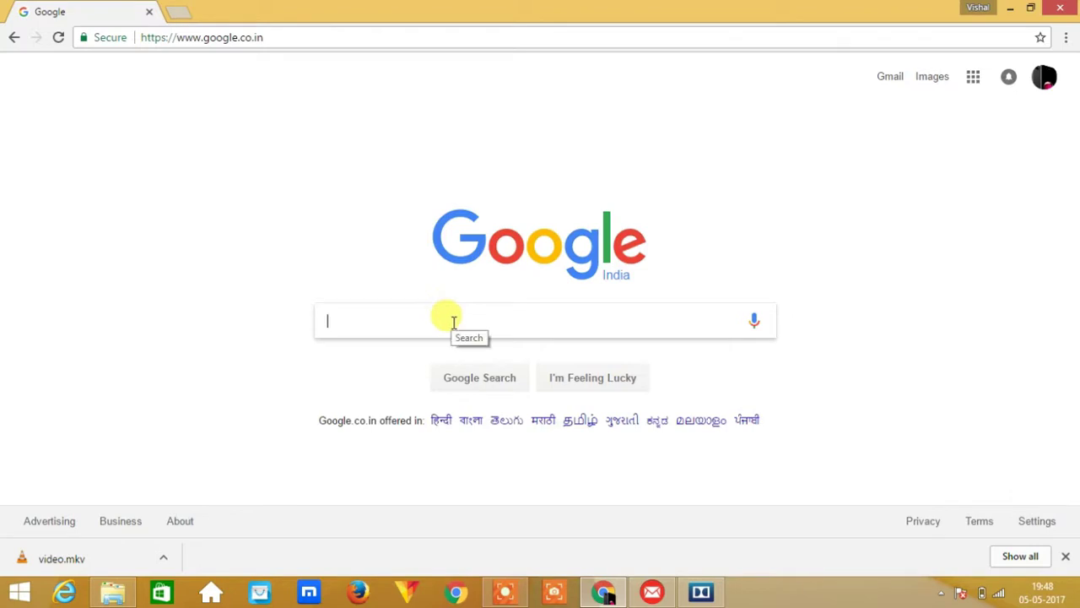
Type 'panz' into Google's search box to bring up Panzoid results.
text(p)
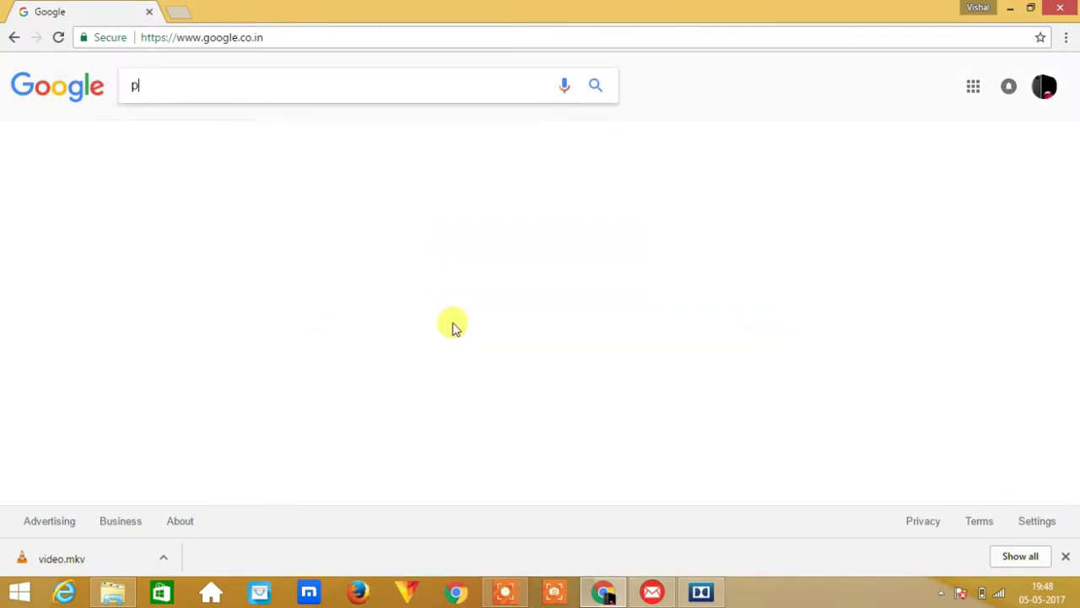
text(an)
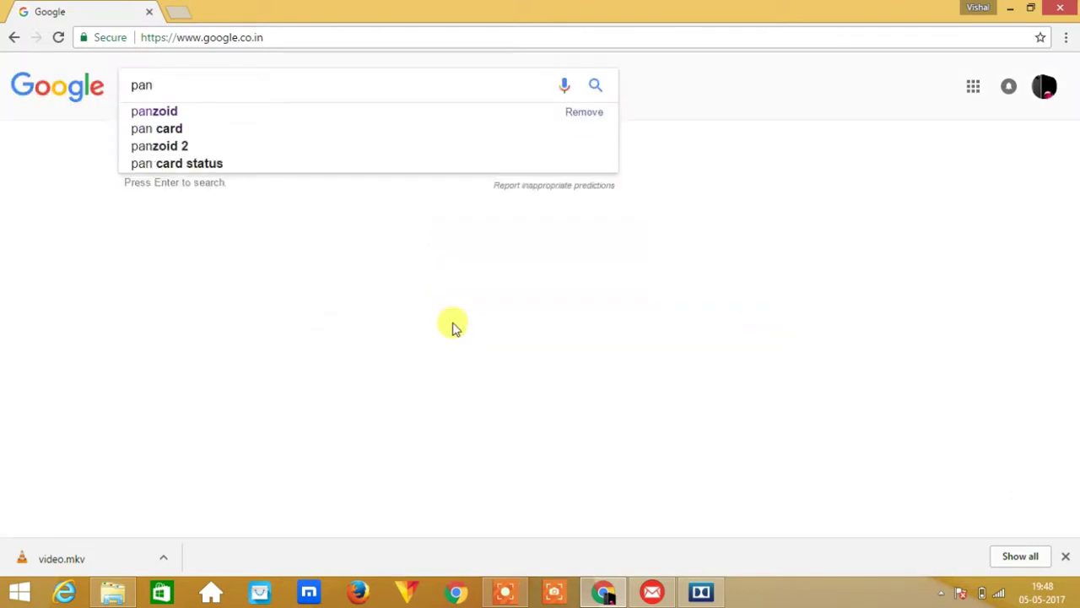
text(z)
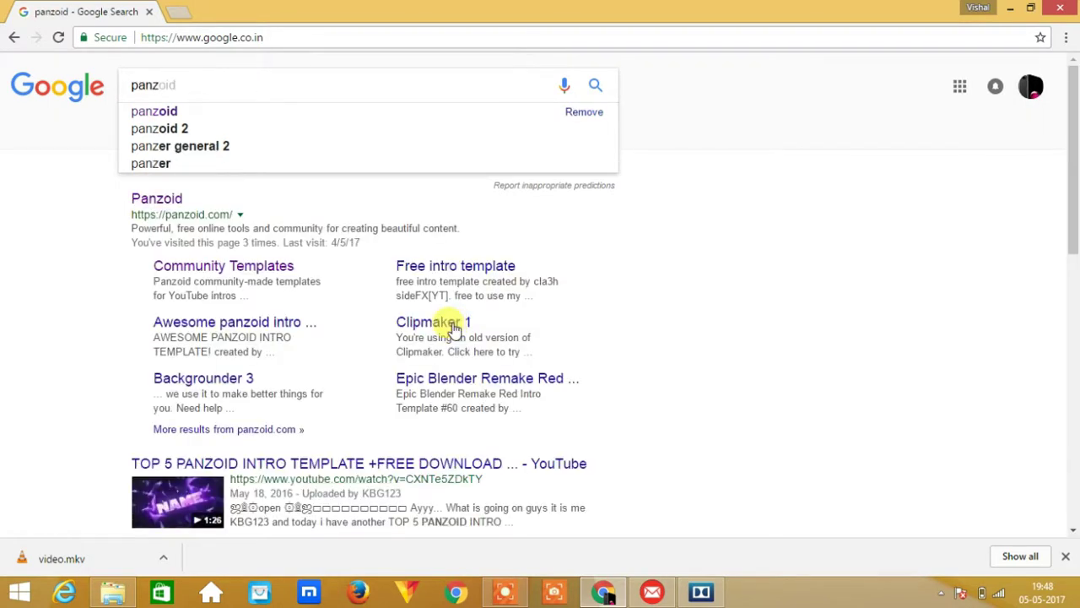
Open the Panzoid site and go via Community Creations to the I Love You Guys!! Template#42 page.
click(152, 201)
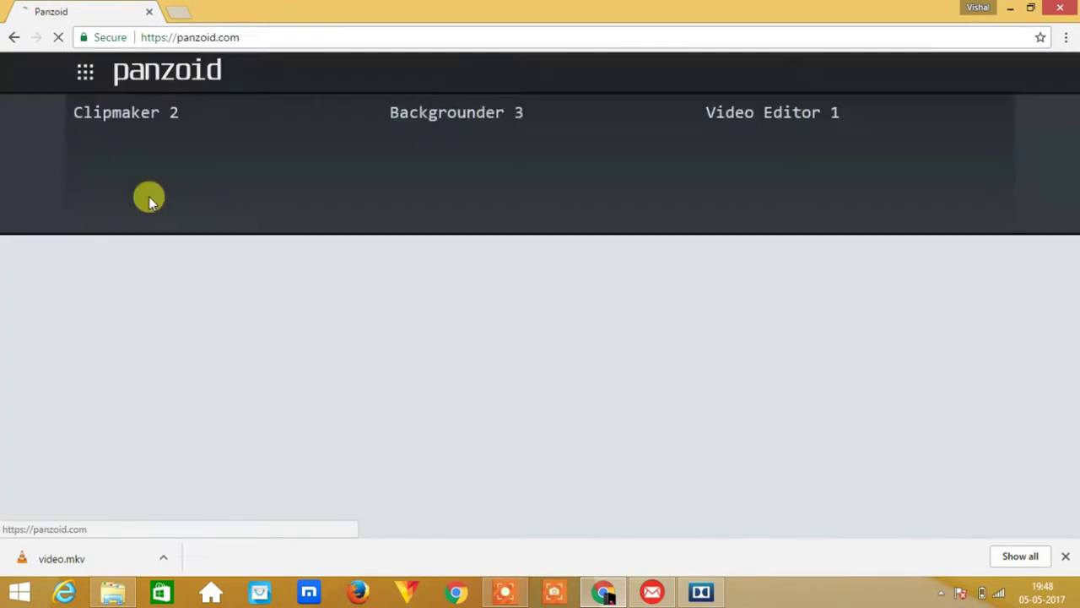
double_click(327, 37)
triple_click(332, 37)
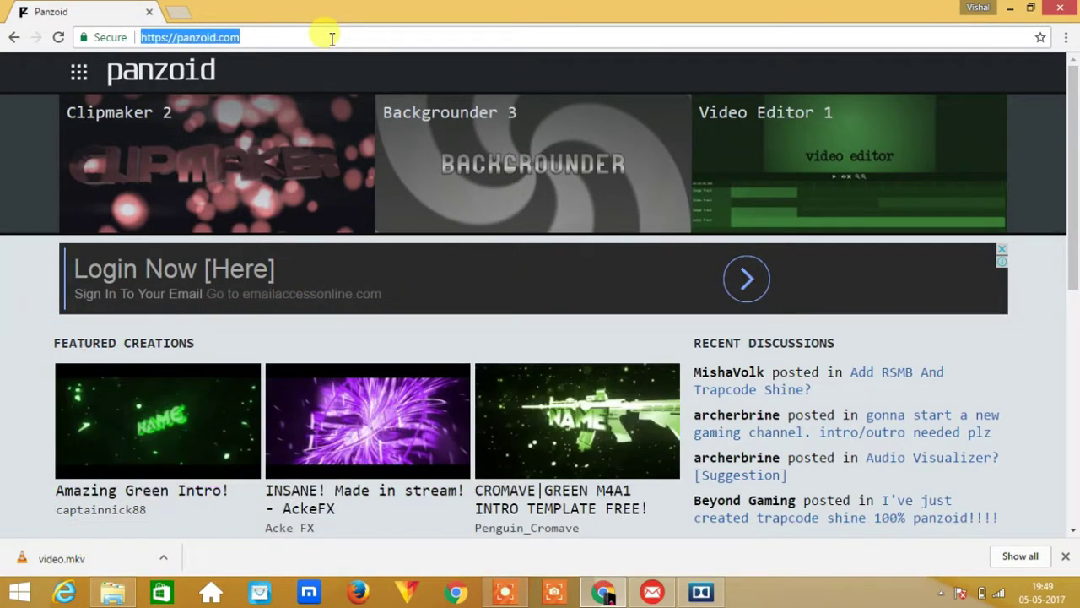
click(332, 37)
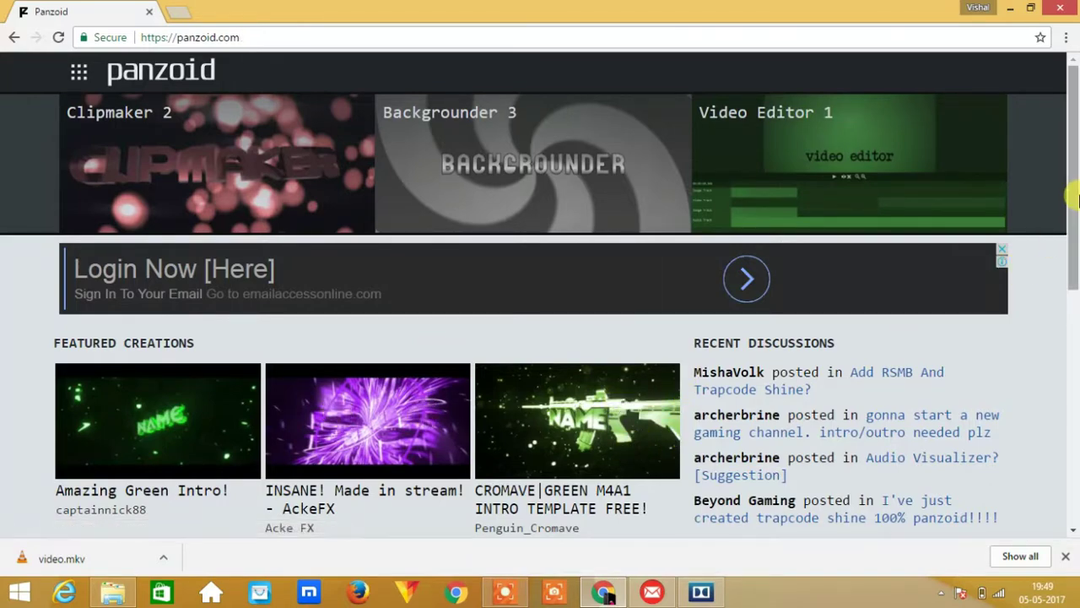
mouse_move(1073, 203)
mouse_down()
mouse_move(1053, 352)
mouse_move(1074, 425)
mouse_move(1072, 374)
mouse_move(1070, 498)
mouse_up()
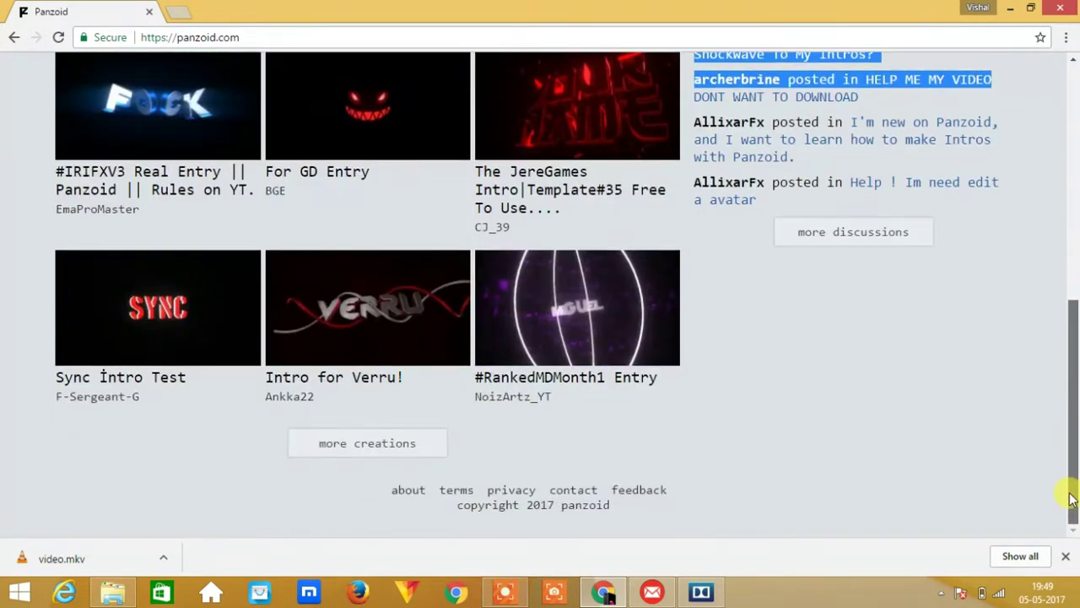
click(353, 446)
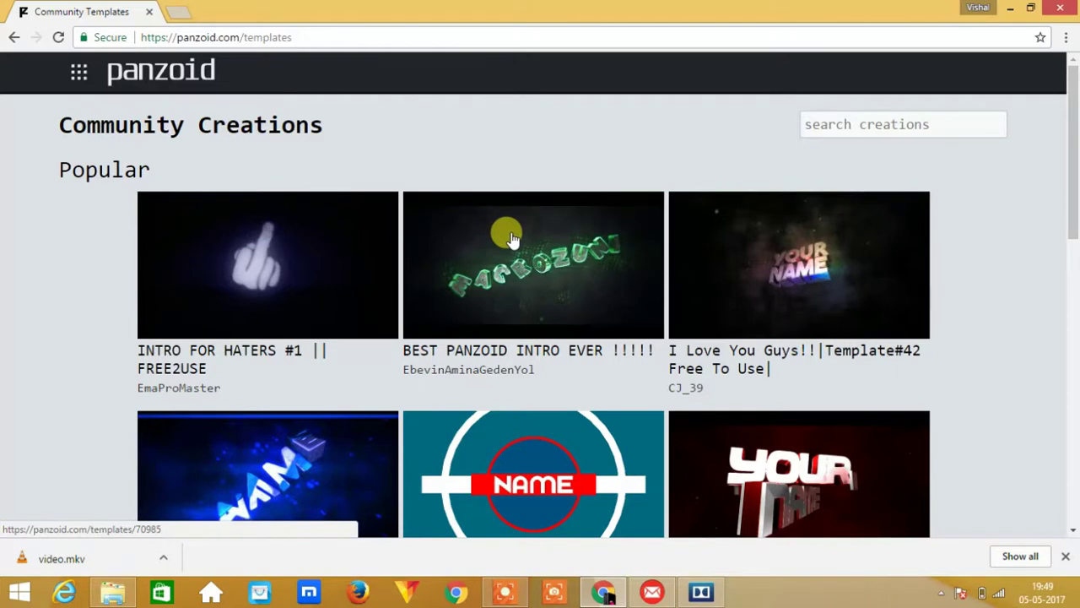
click(772, 270)
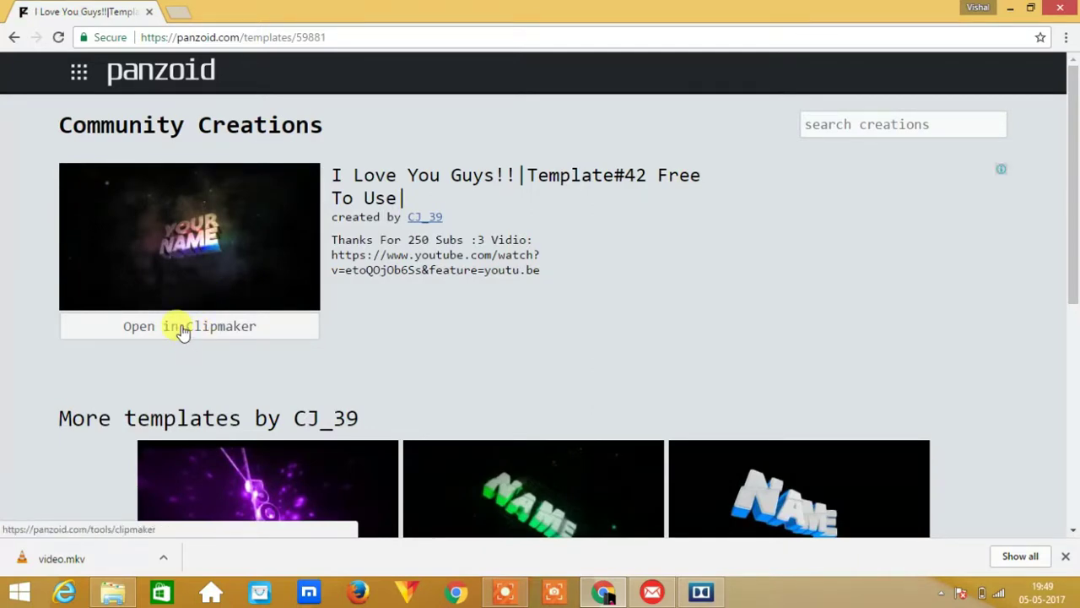
Load the template into Clipmaker and preview its 3D 'YOUR NAME' intro, pausing at 0.20 s.
click(184, 330)
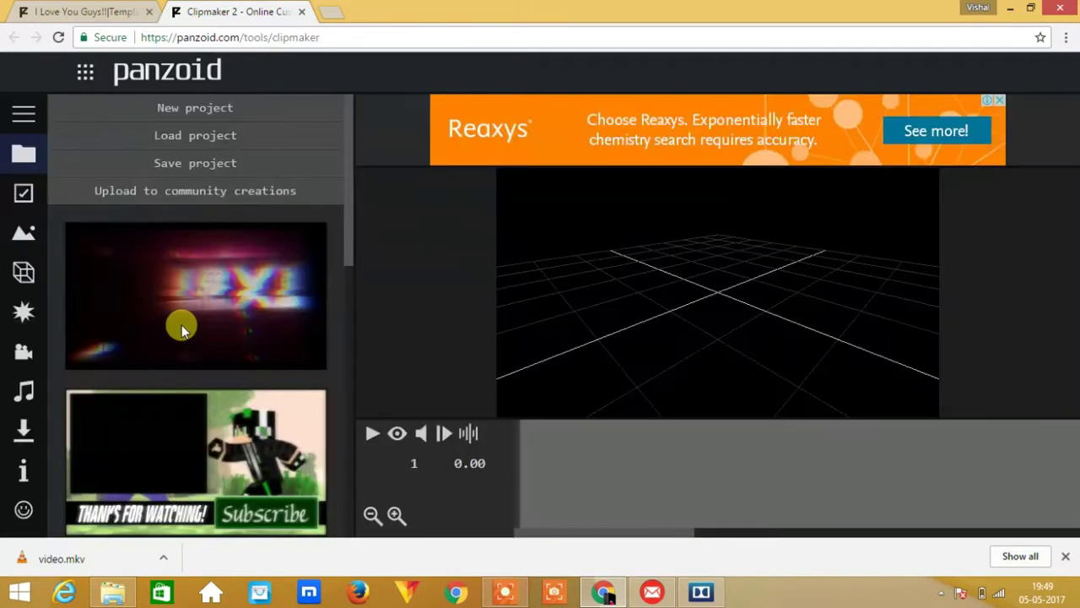
right_click(160, 564)
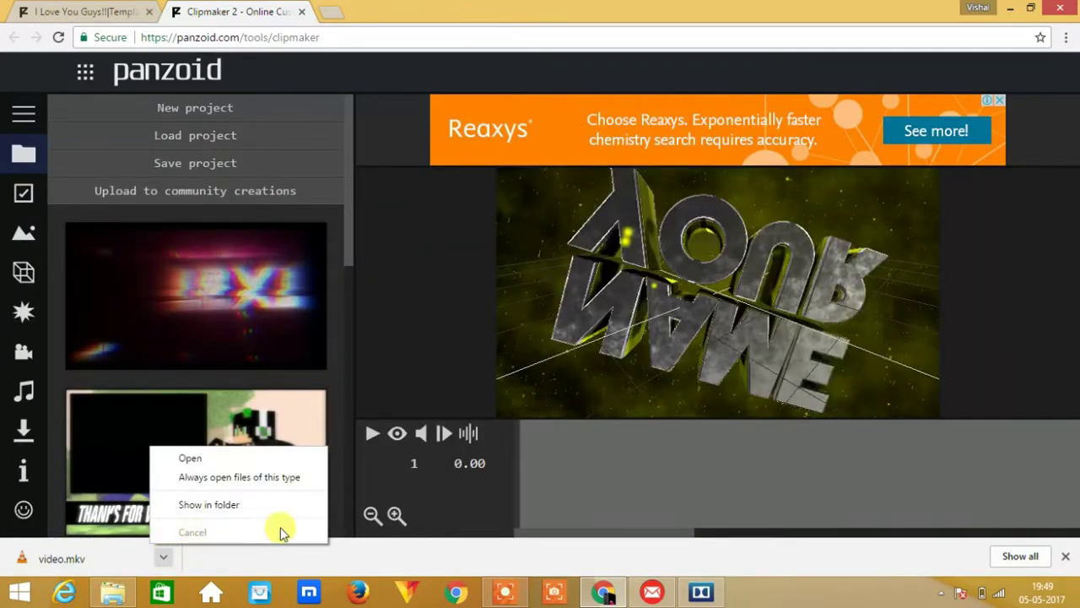
click(380, 353)
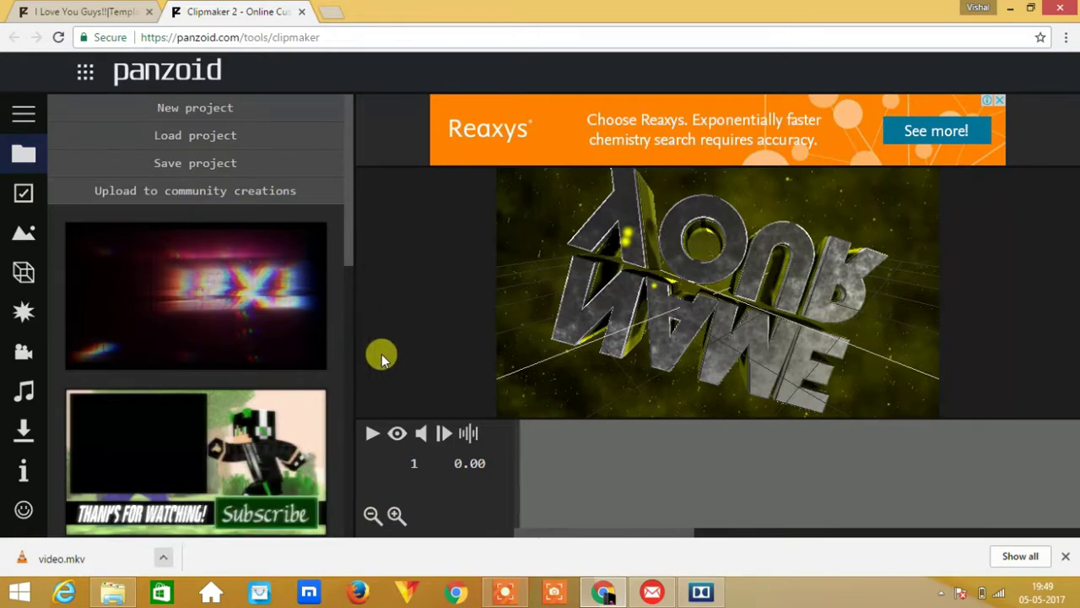
click(369, 435)
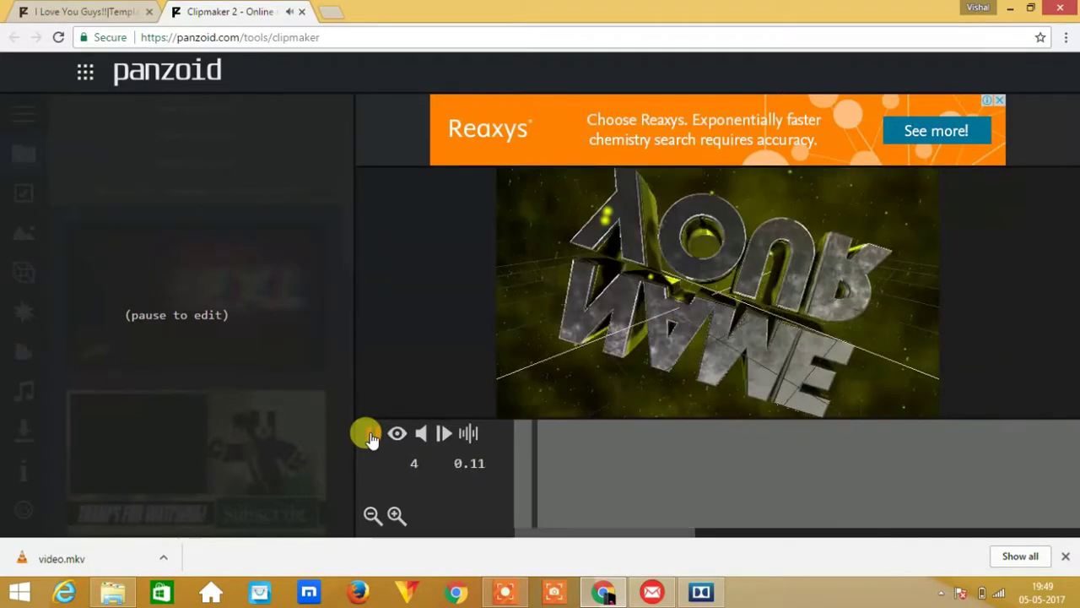
click(370, 436)
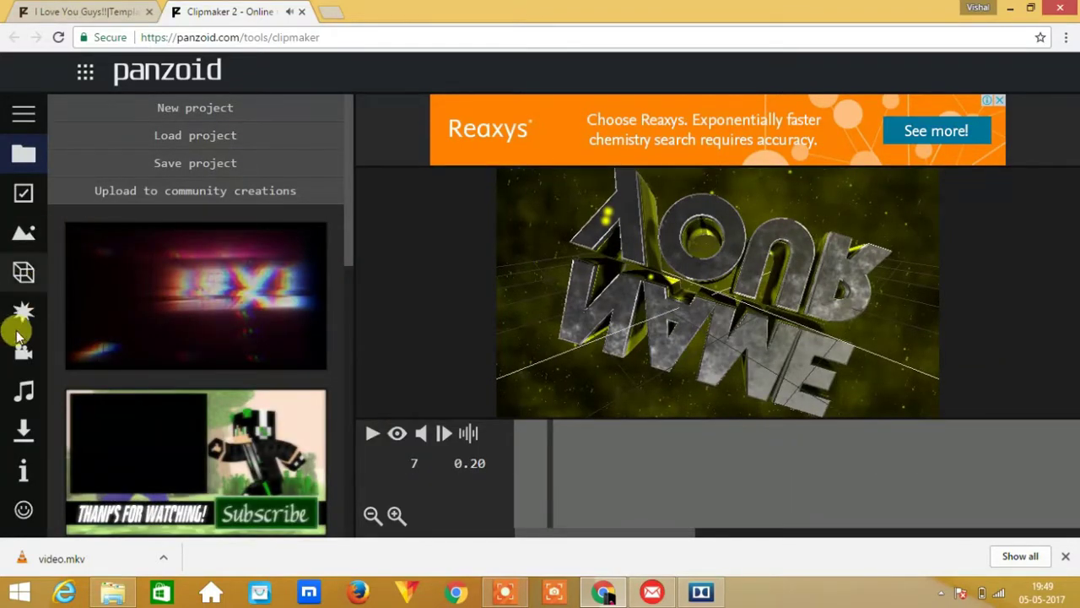
Check the audio track settings, cancel choosing an audio file, and show the scene's object list.
click(25, 396)
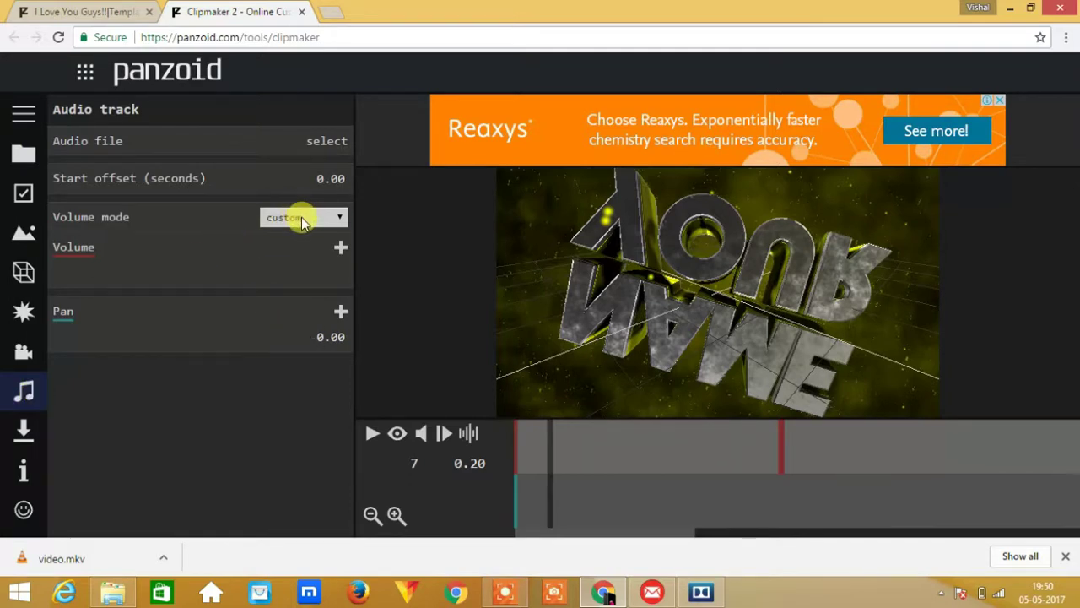
click(302, 218)
click(303, 218)
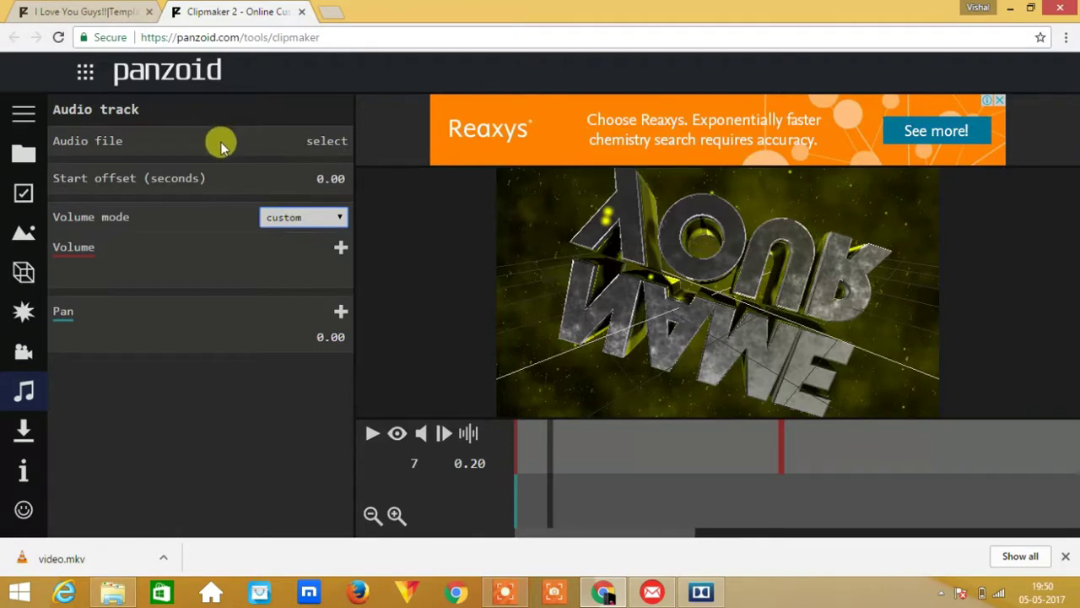
click(108, 141)
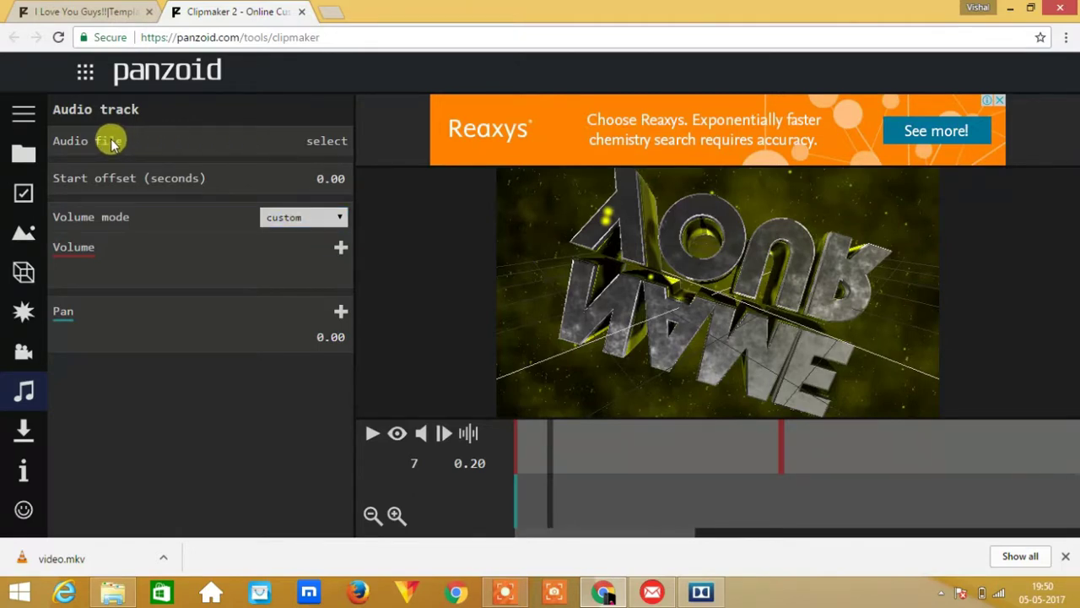
click(331, 143)
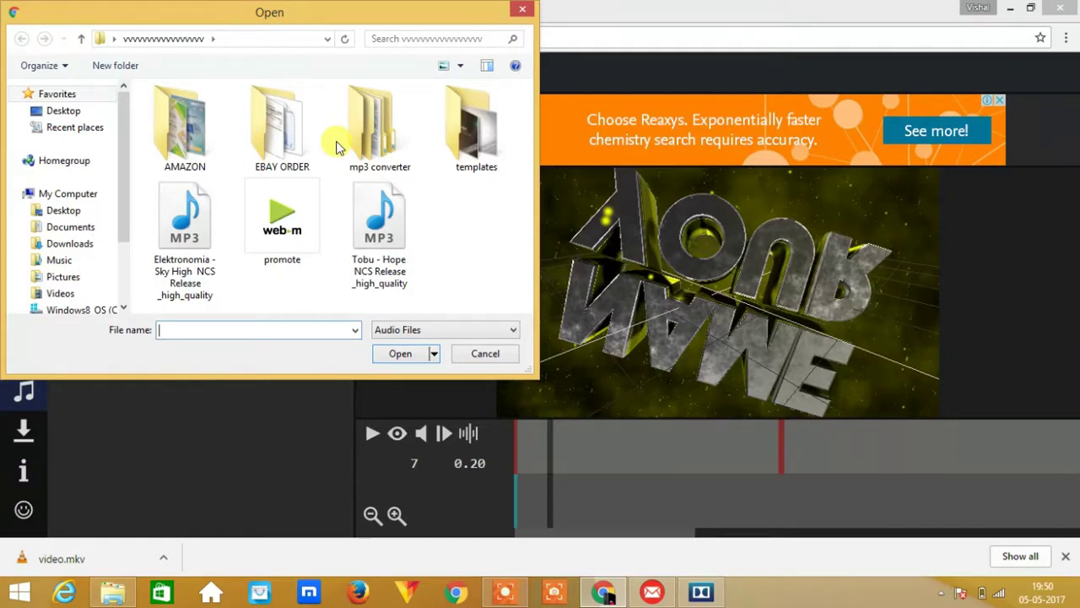
click(486, 354)
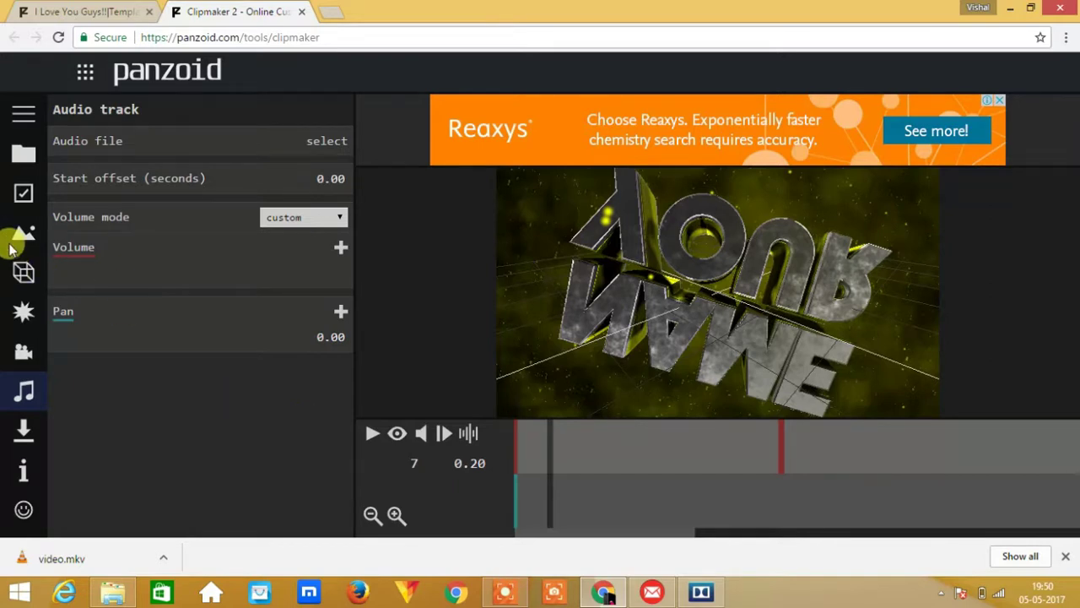
click(25, 272)
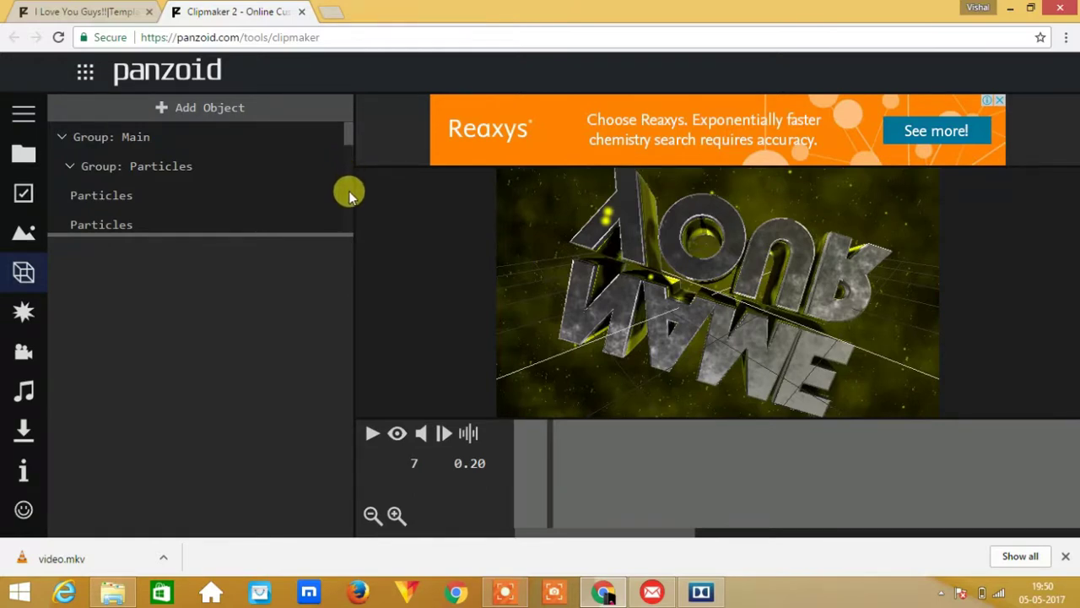
Change the first 'YOUR' 3D text object to read 'Technical'.
scroll(350, 167, down, 2)
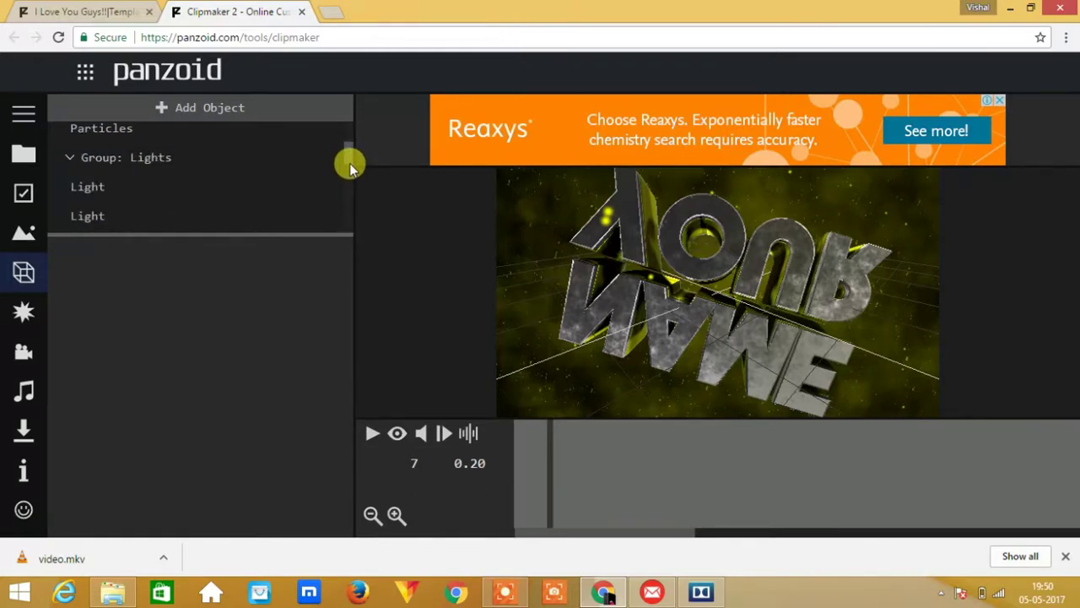
scroll(349, 182, down, 1)
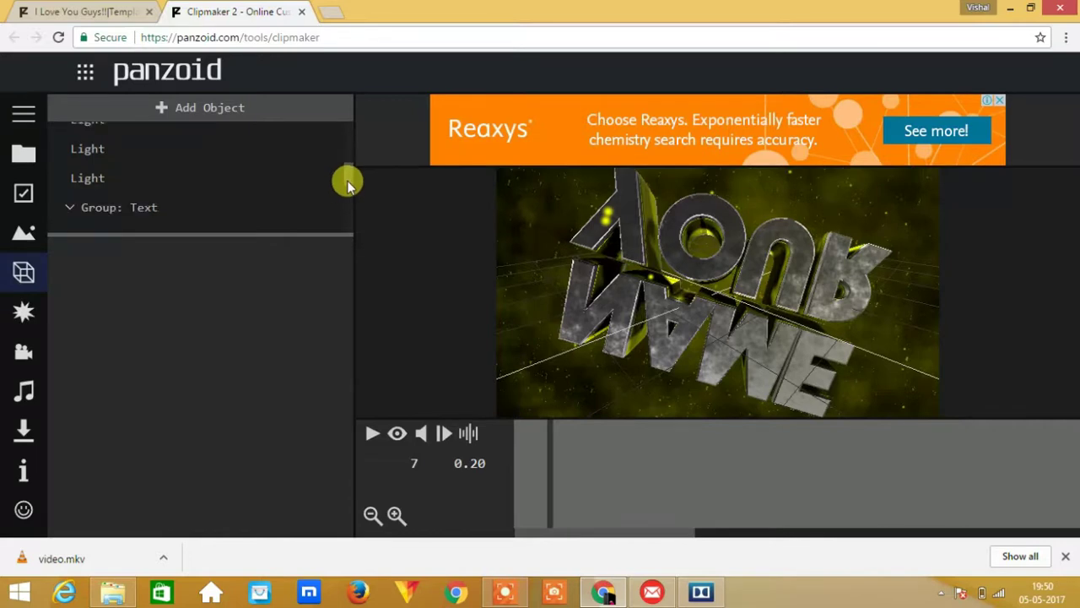
scroll(350, 204, down, 3)
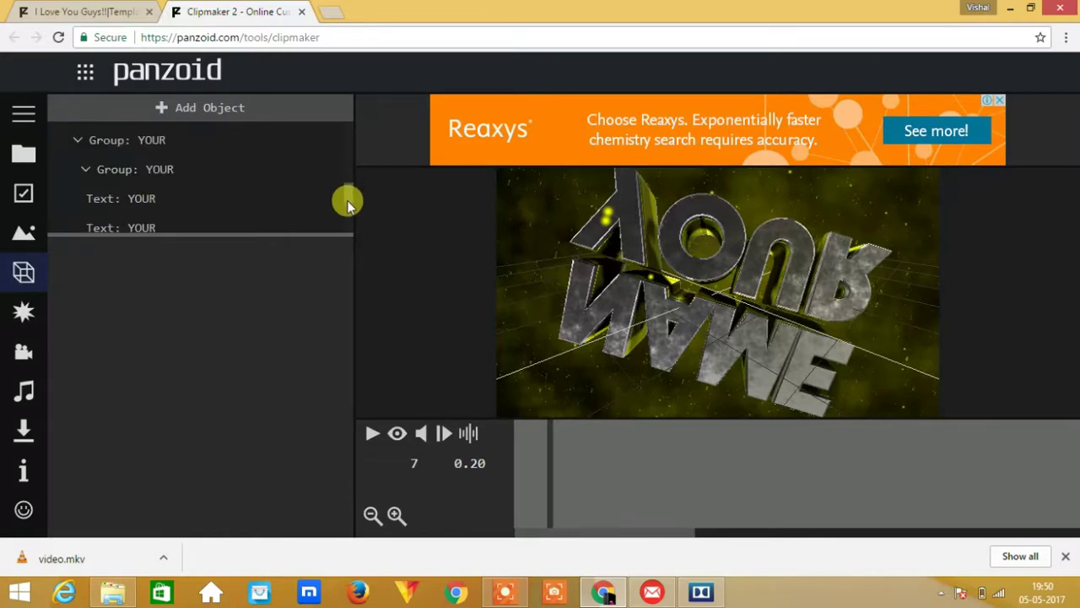
mouse_move(169, 198)
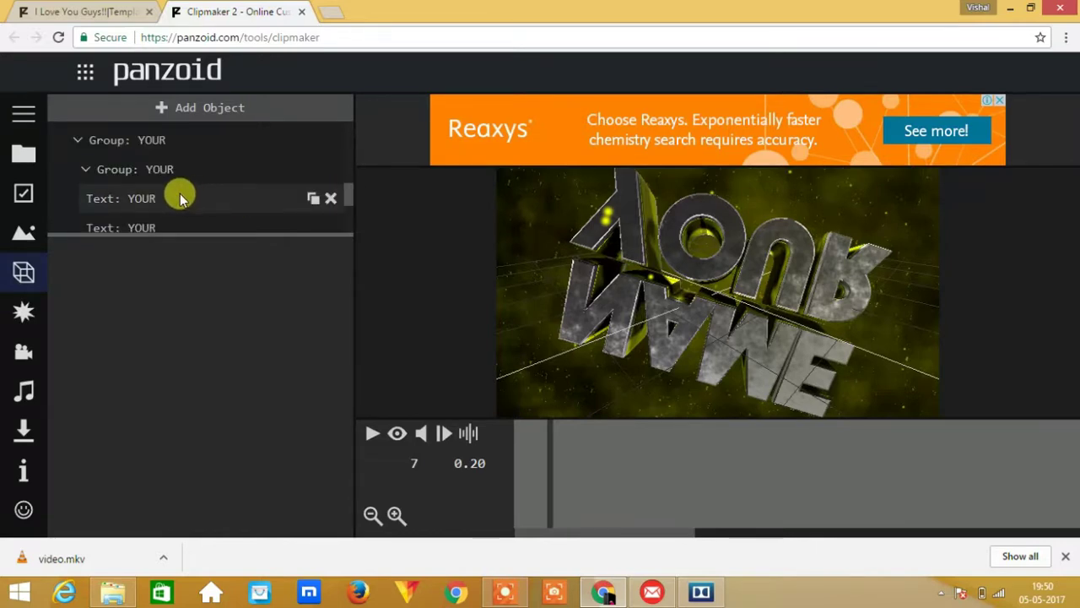
click(180, 196)
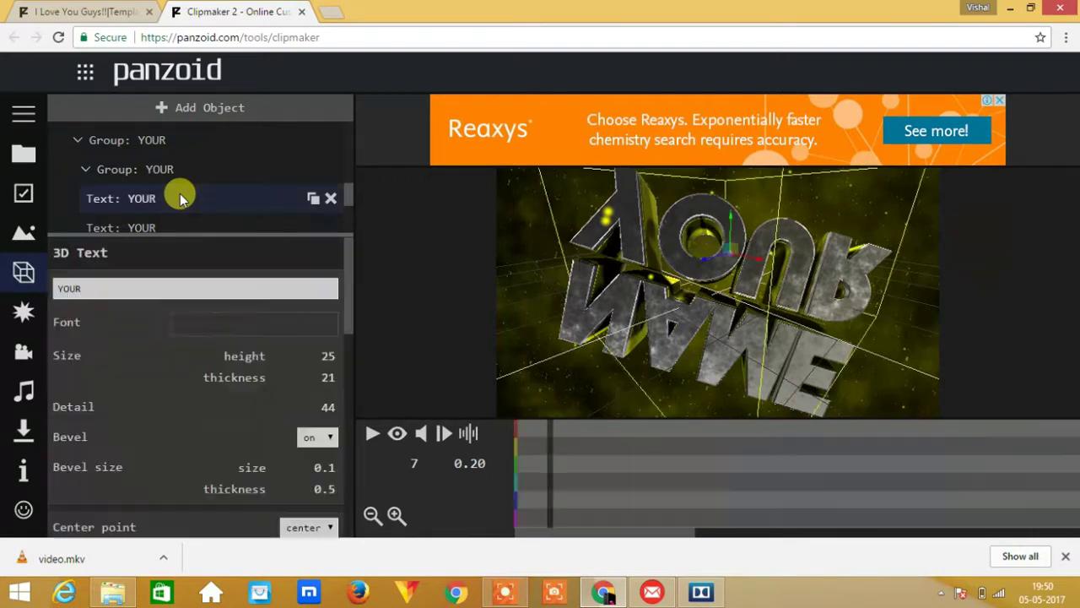
click(133, 289)
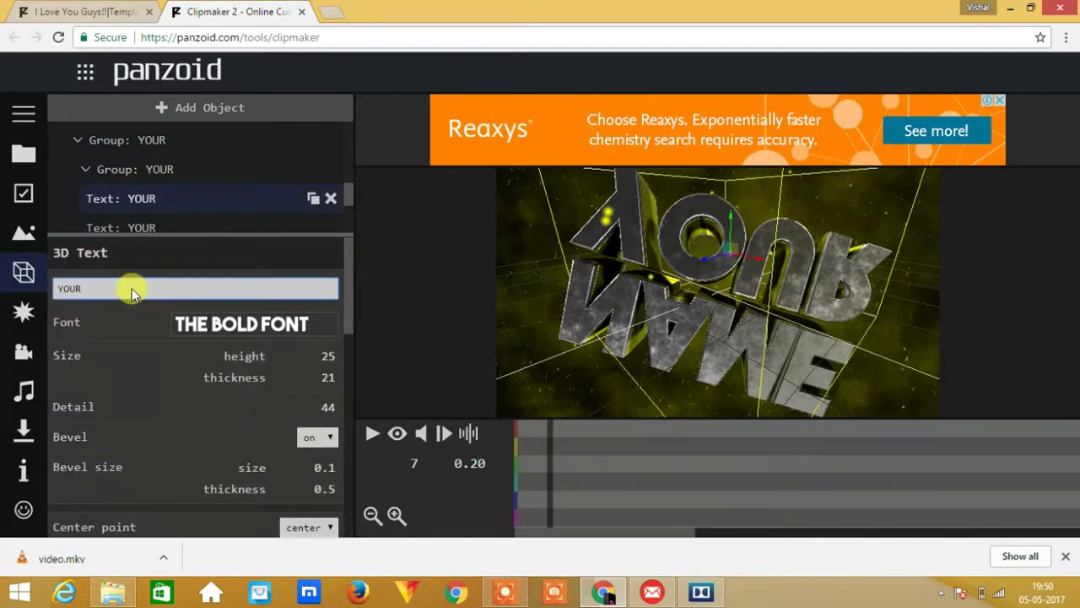
key(BackSpace)
text(Technical)
double_click(132, 287)
key(ctrl+c)
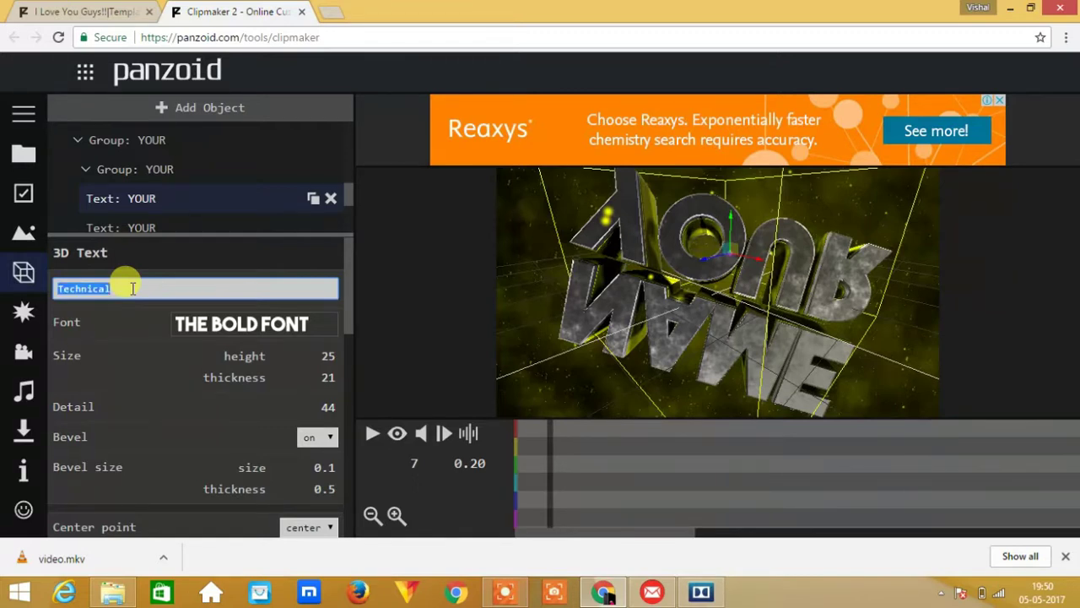
key(Return)
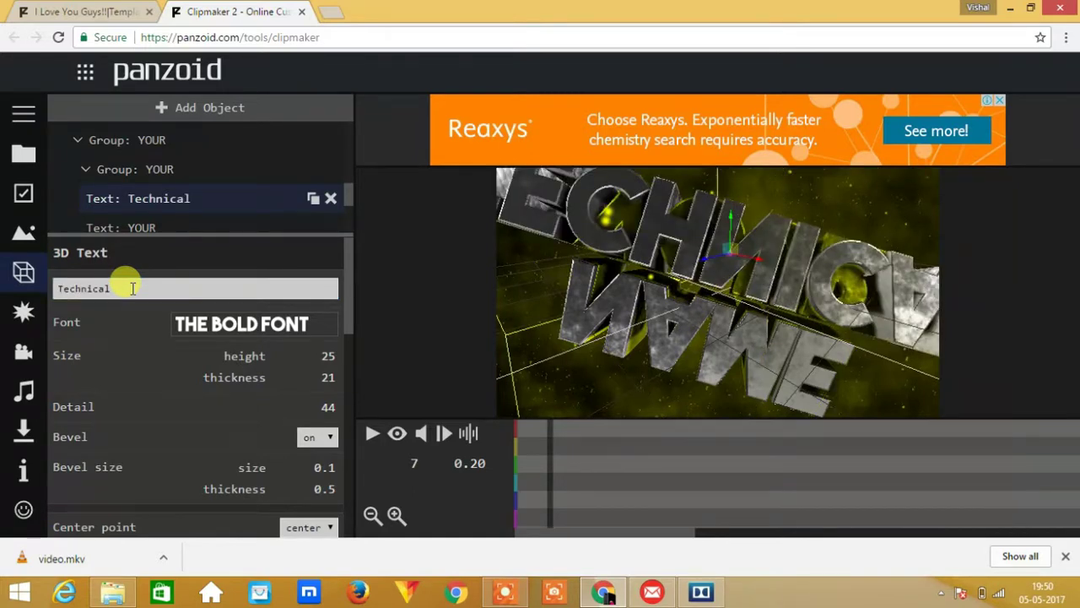
mouse_move(173, 228)
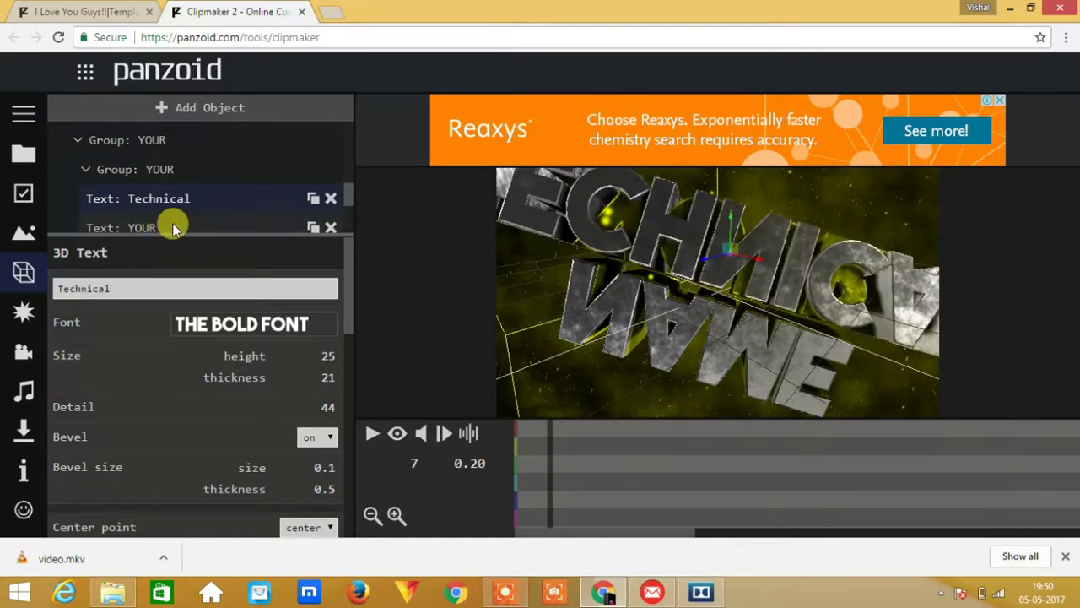
Change the second 'YOUR' text object to 'Technical' and preview the intro, pausing at 6.73 s.
click(172, 226)
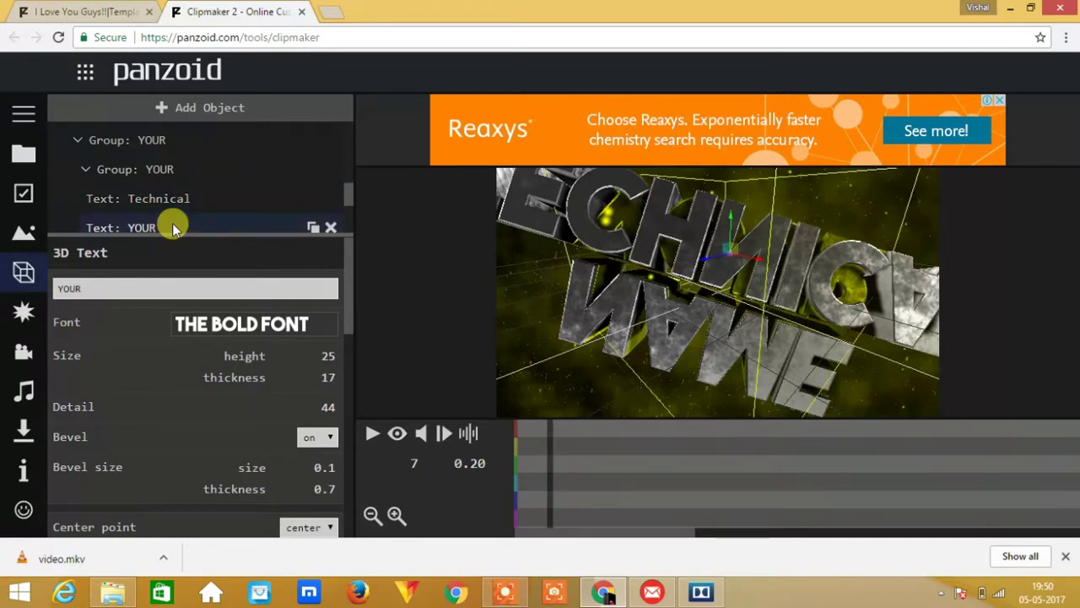
click(124, 287)
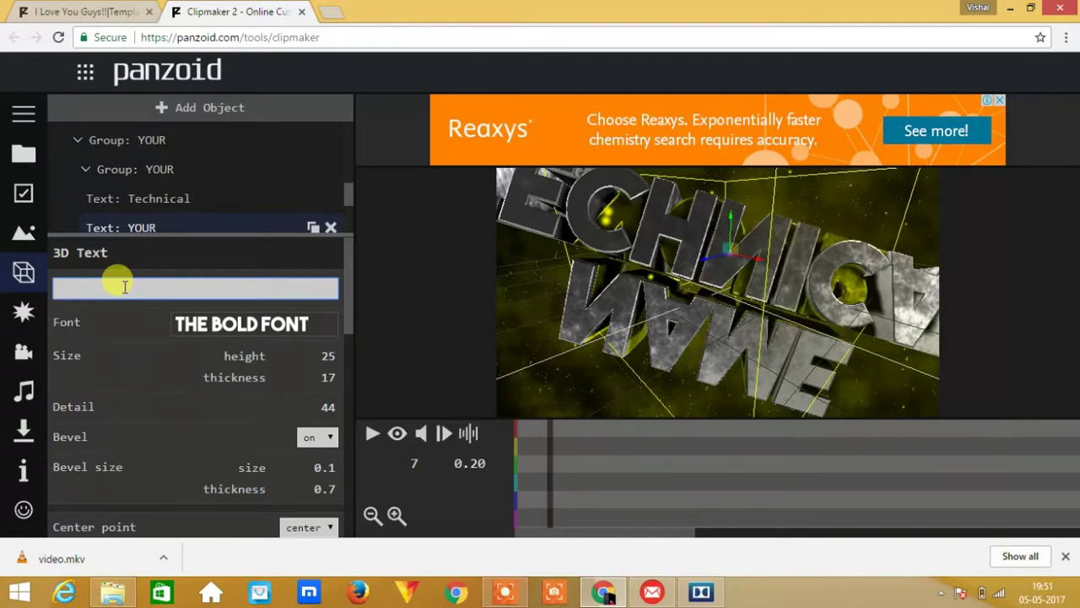
key(ctrl+v)
key(Return)
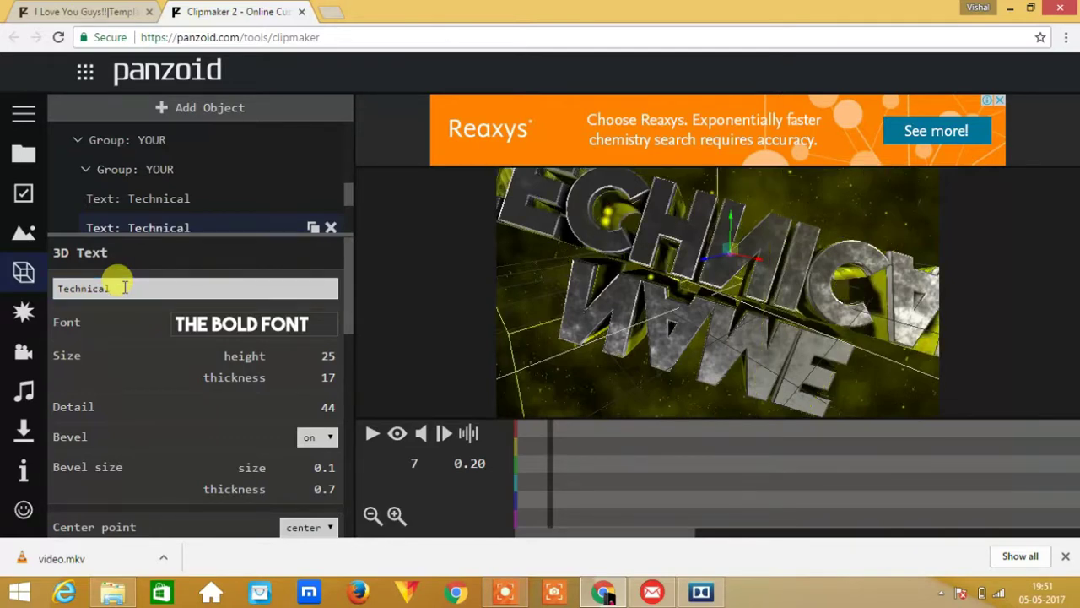
click(372, 435)
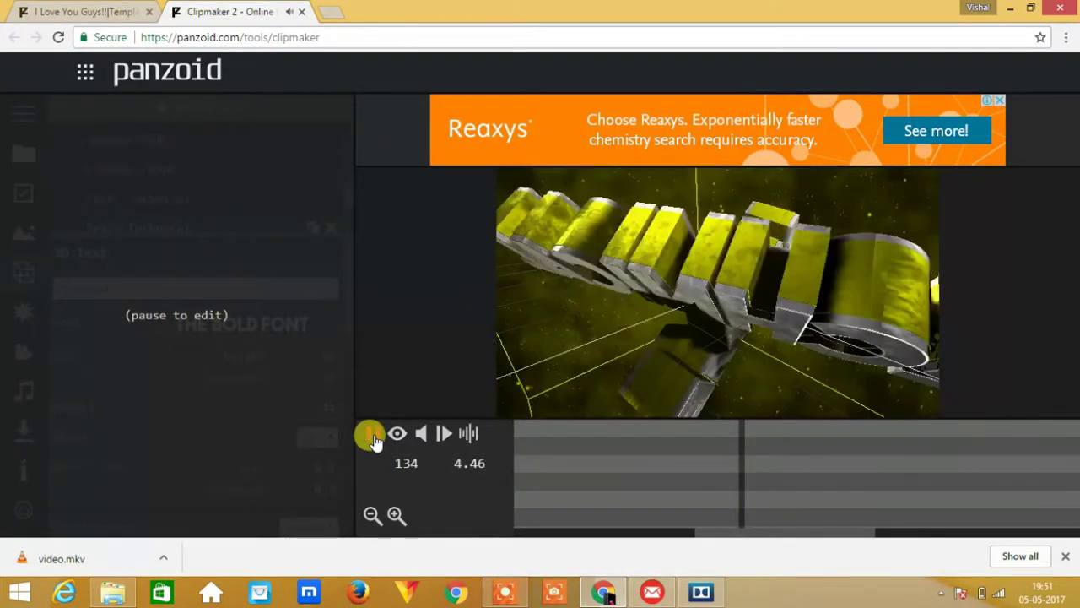
click(372, 435)
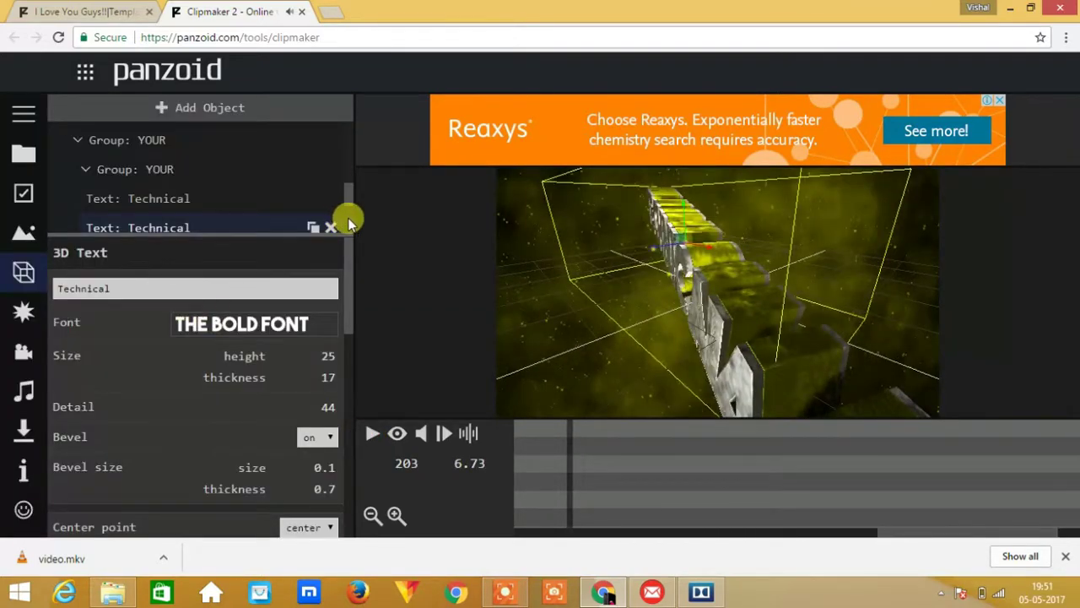
scroll(350, 222, down, 1)
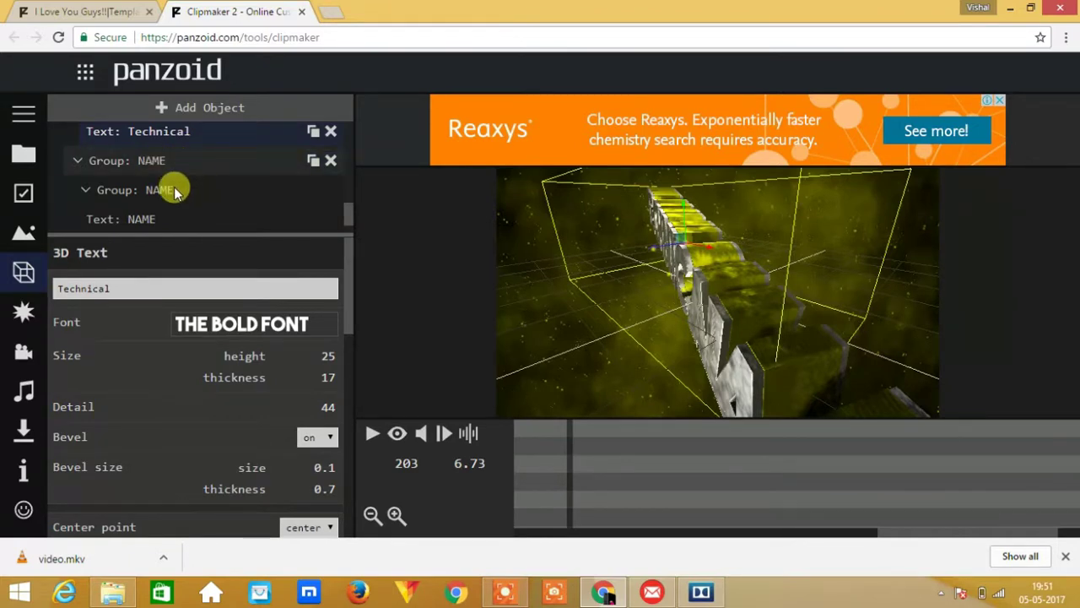
mouse_move(157, 219)
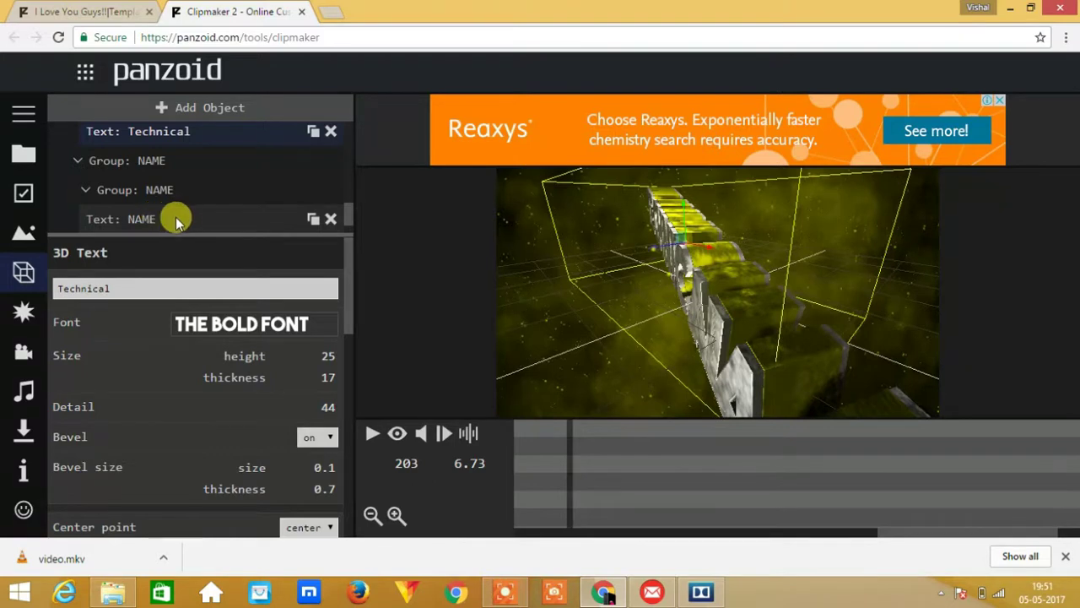
Set the 3D Text field of both 'Text: NAME' layers to 'Discovery'.
click(190, 220)
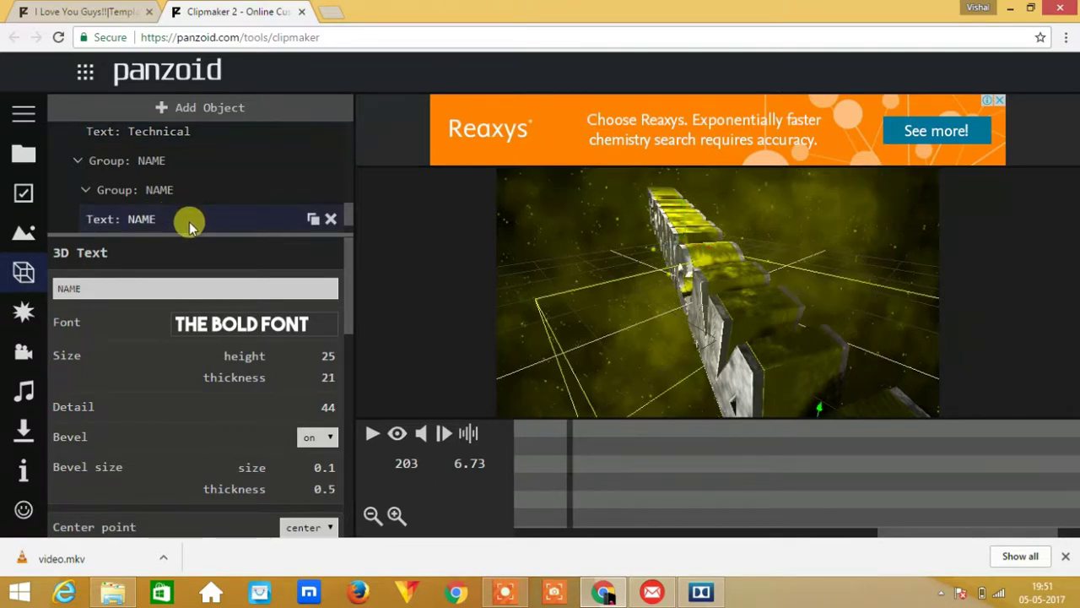
click(111, 291)
text(Discovery)
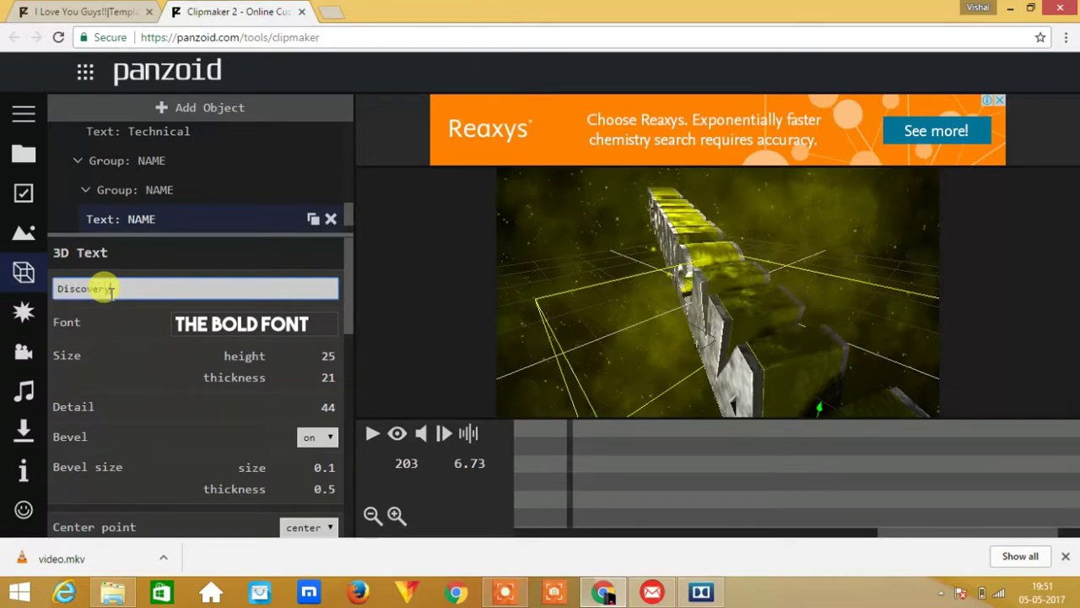
double_click(112, 288)
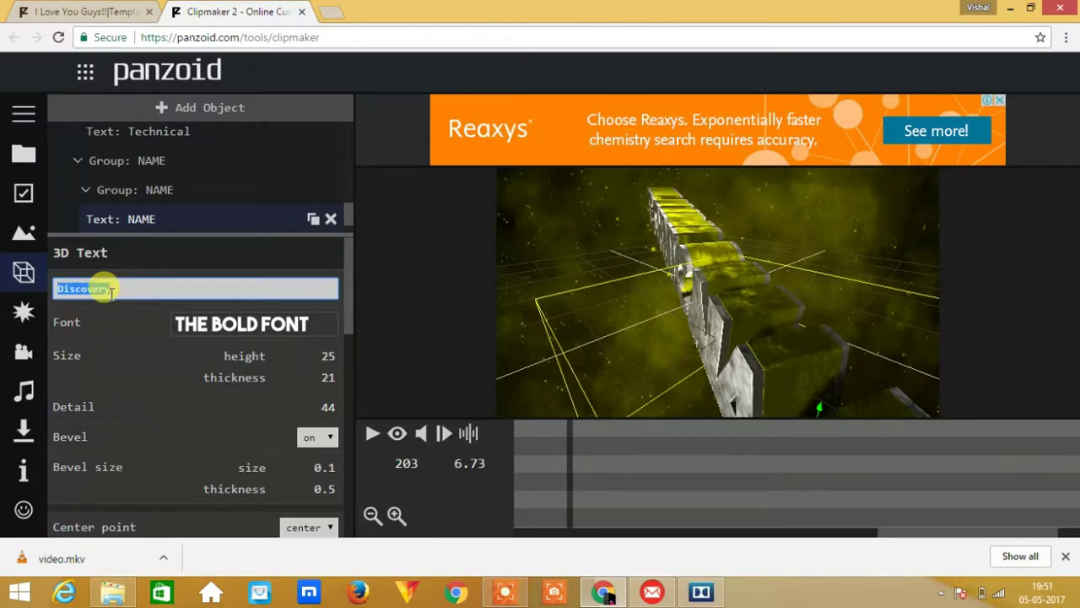
key(Return)
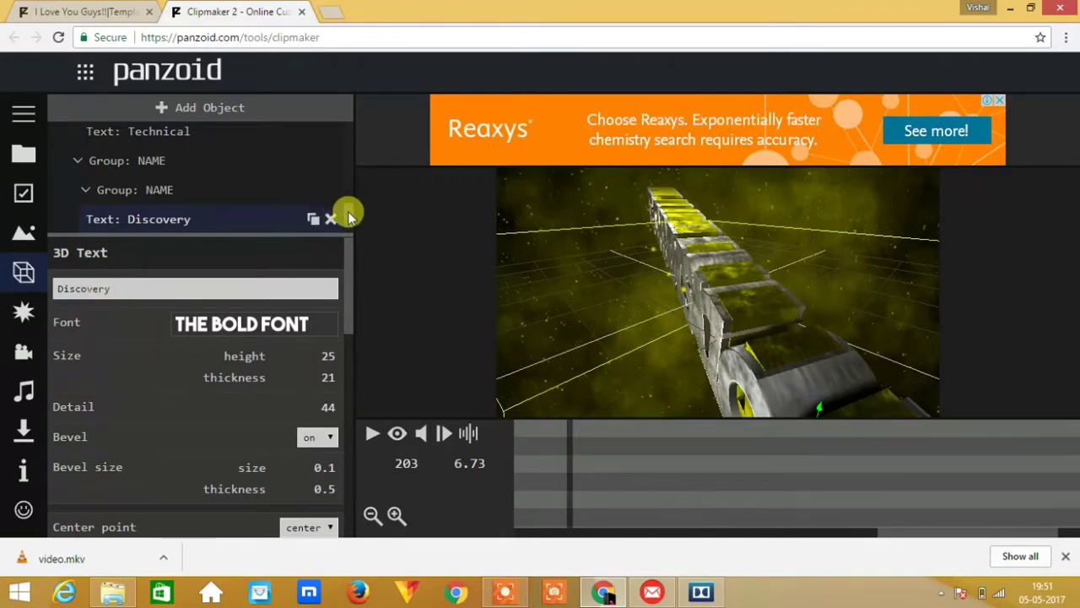
scroll(351, 230, down, 1)
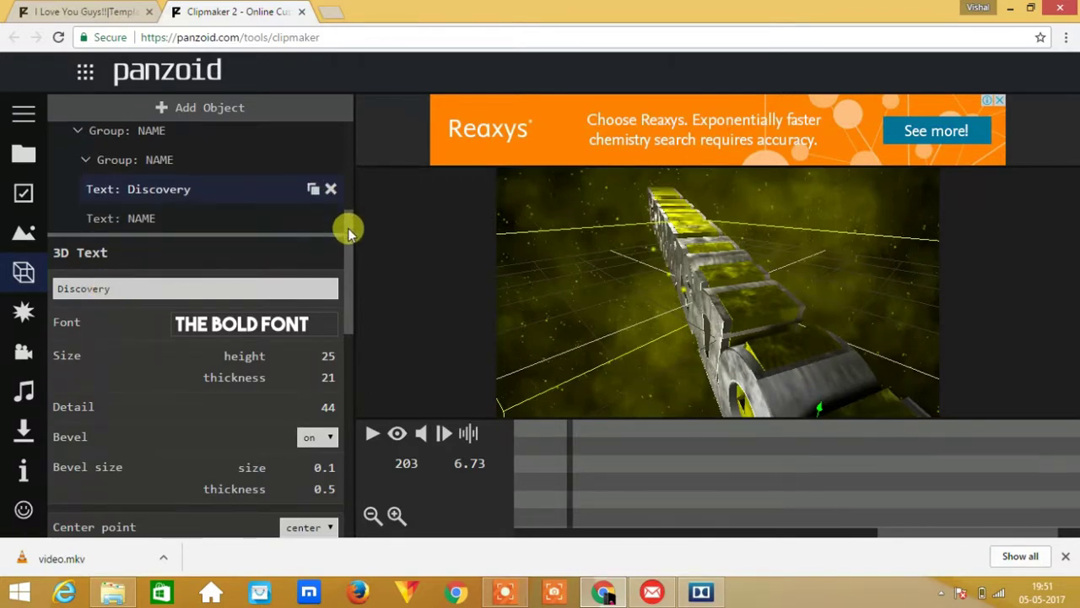
click(200, 220)
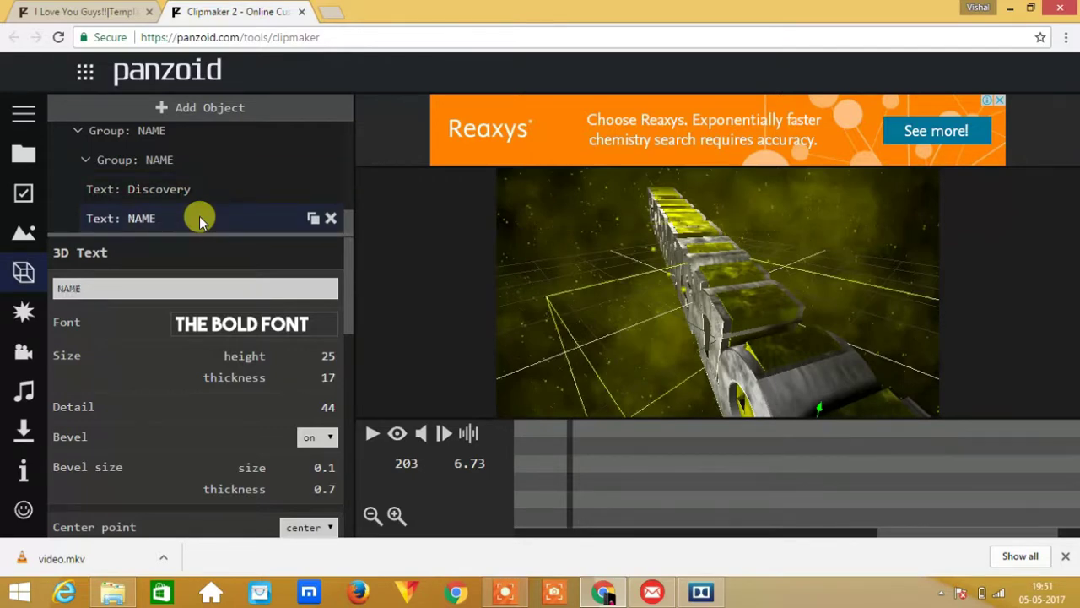
key(BackSpace)
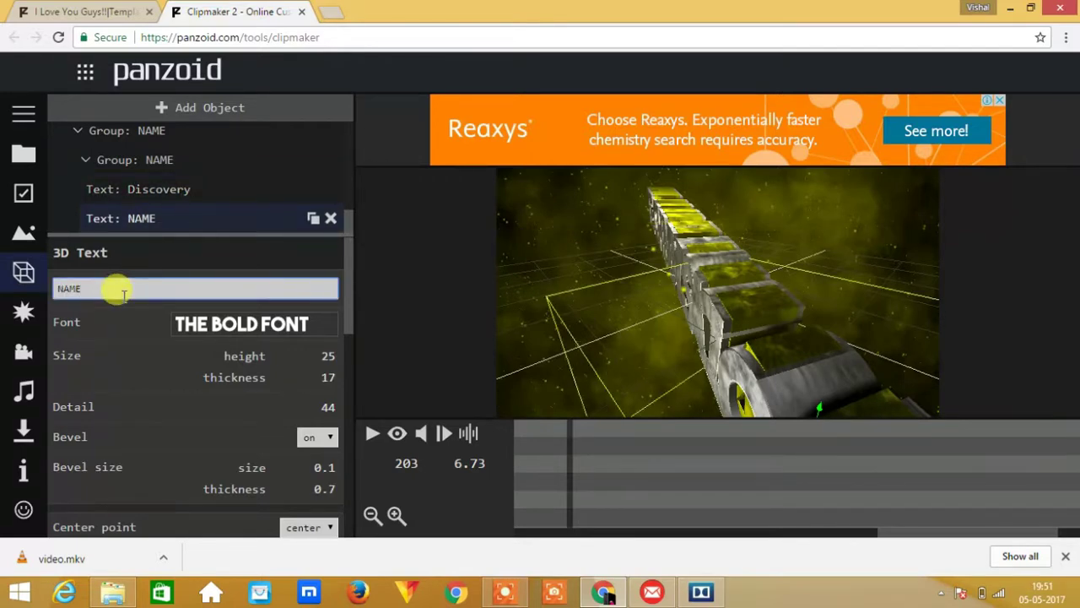
key(BackSpace)
key(BackSpace)
key(BackSpace)
text(Discovery)
key(Return)
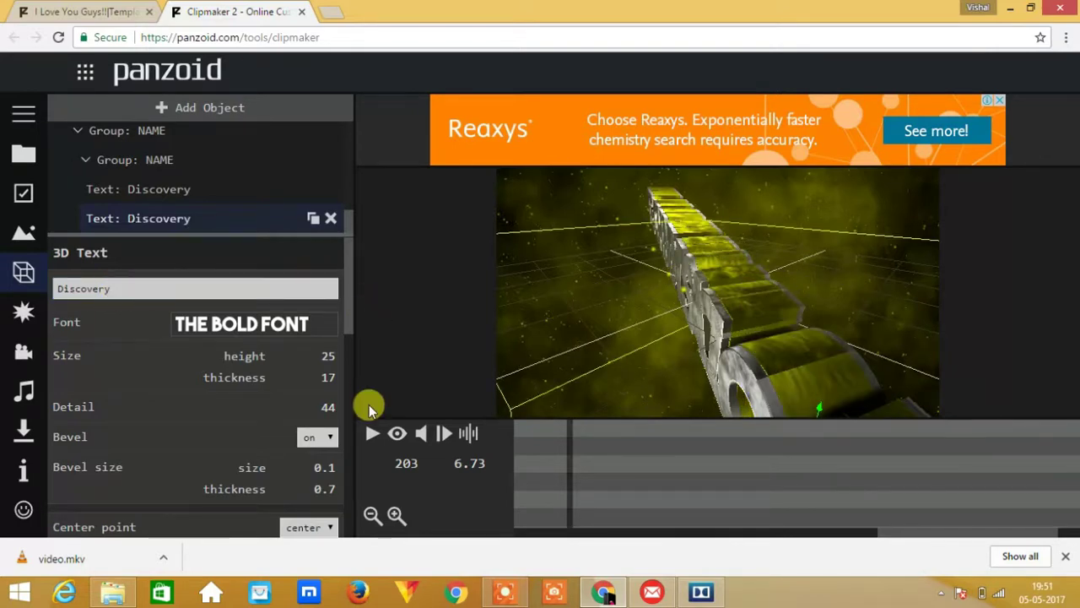
click(372, 433)
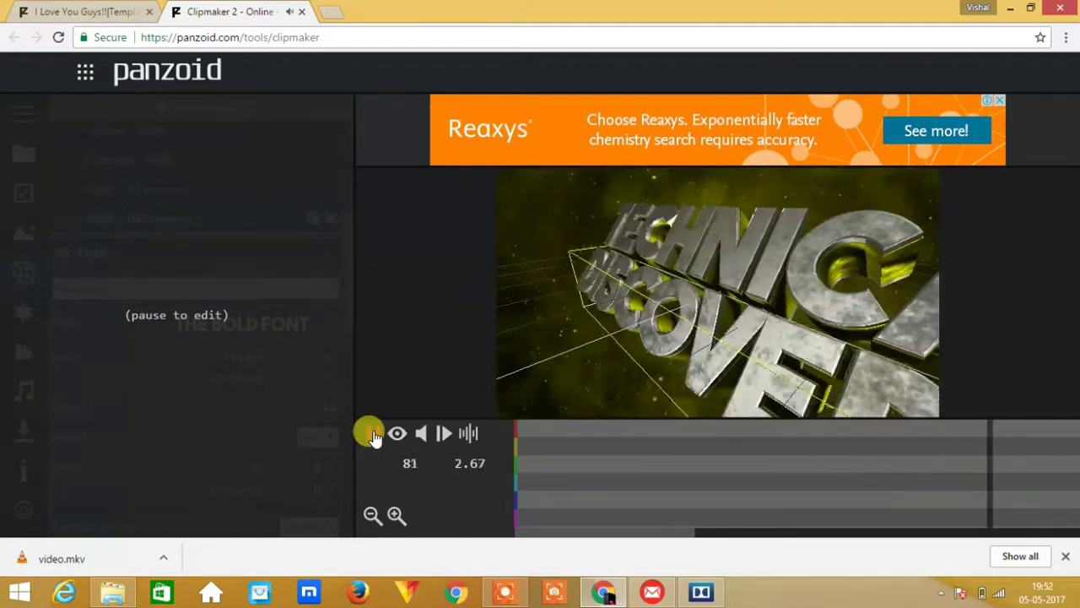
click(372, 435)
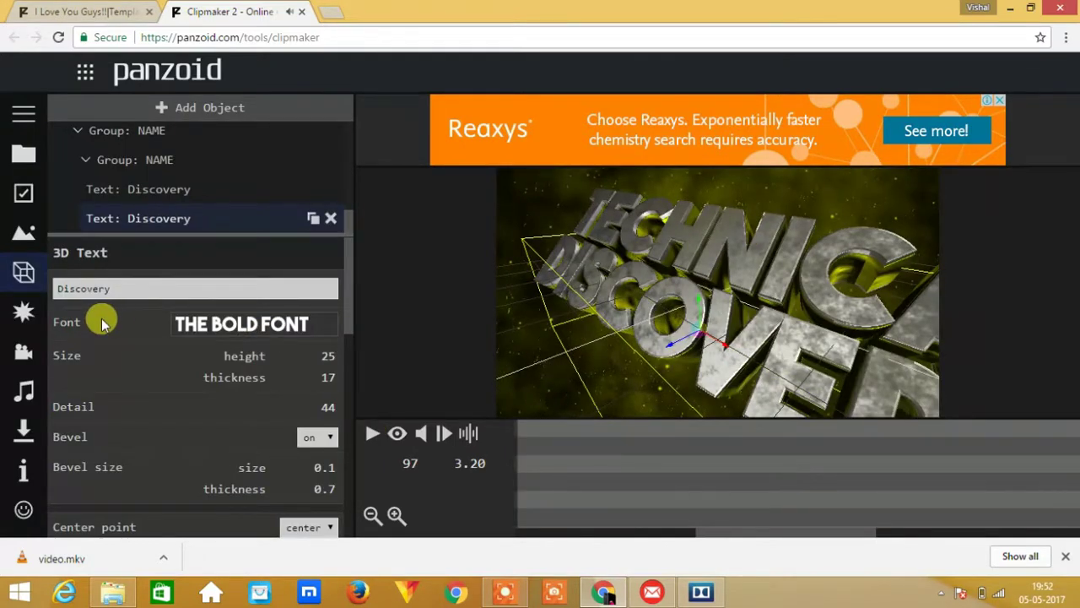
Keep the audio start offset at 0.00, add a volume setting of 100, and open download settings.
click(26, 393)
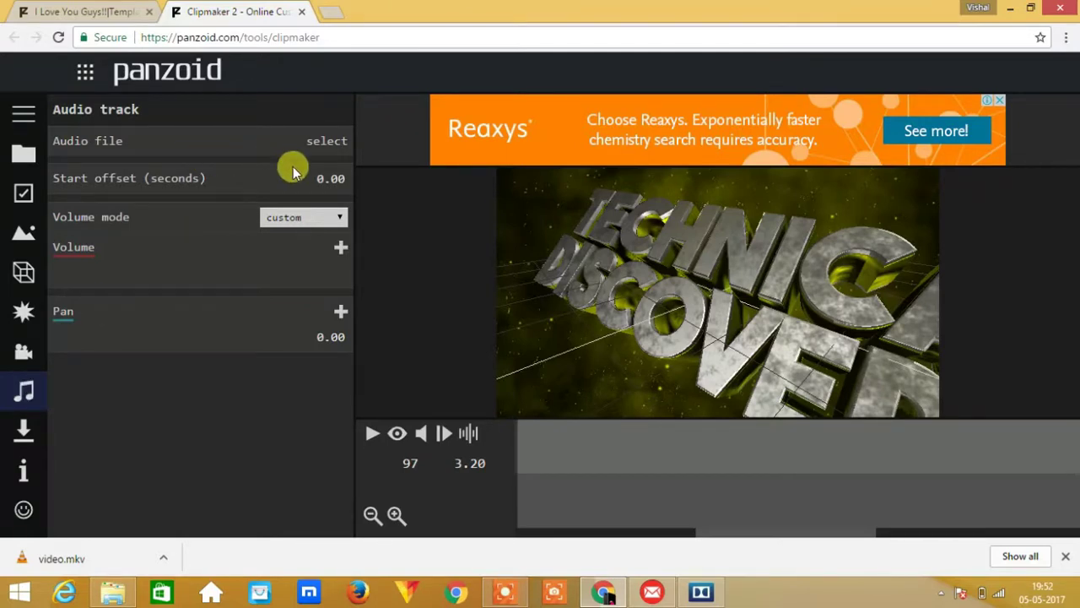
click(311, 174)
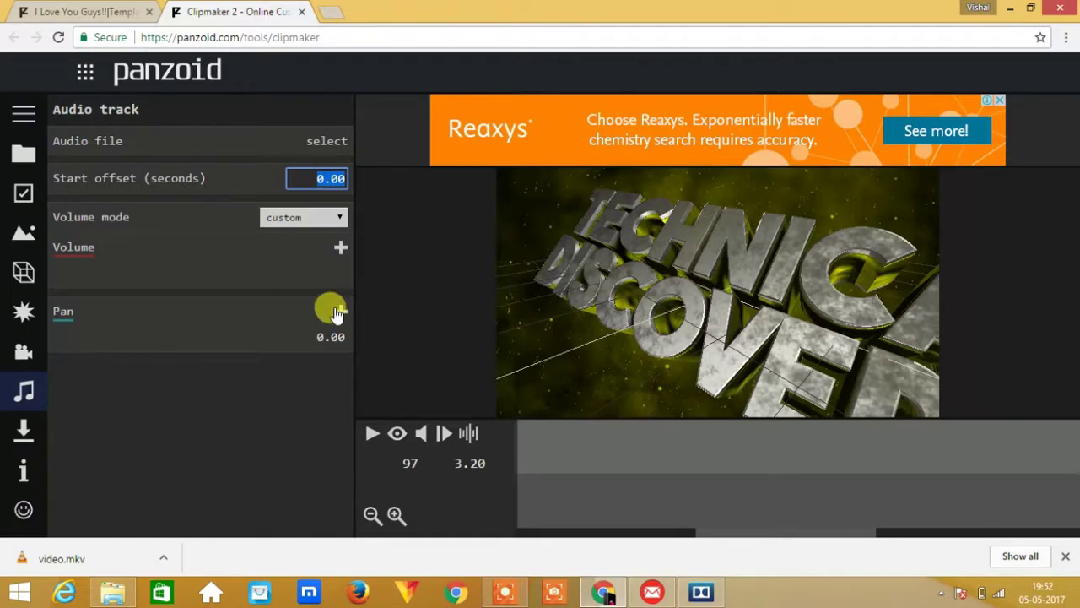
click(304, 244)
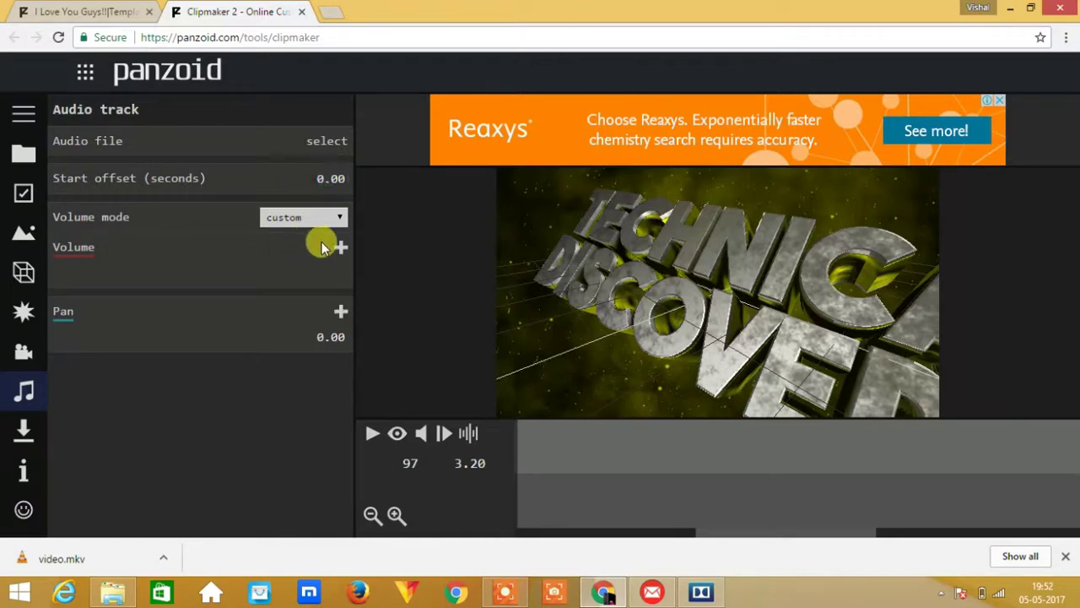
click(340, 251)
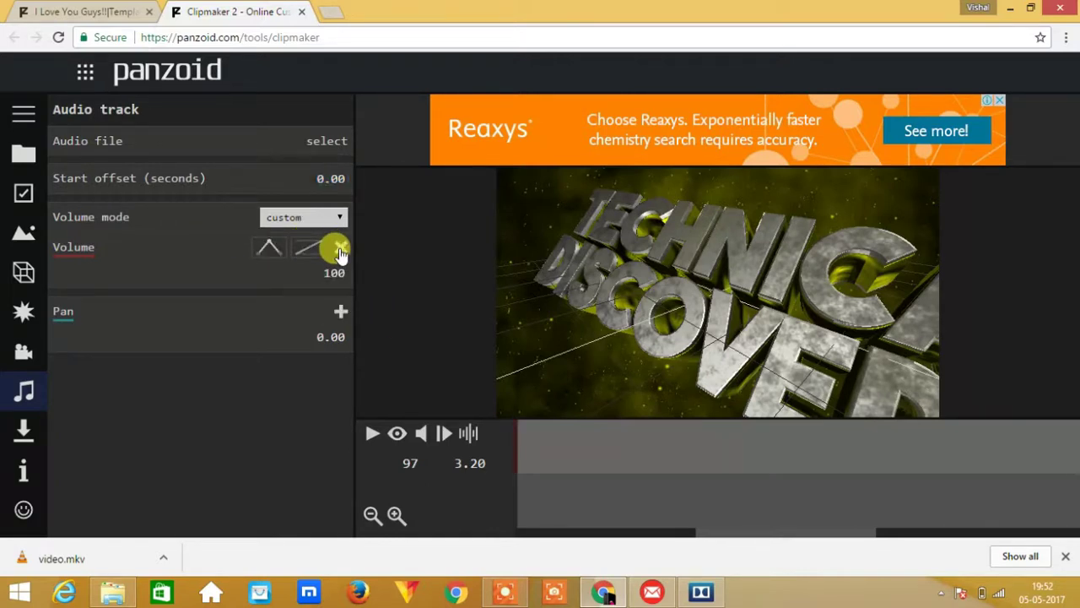
click(20, 434)
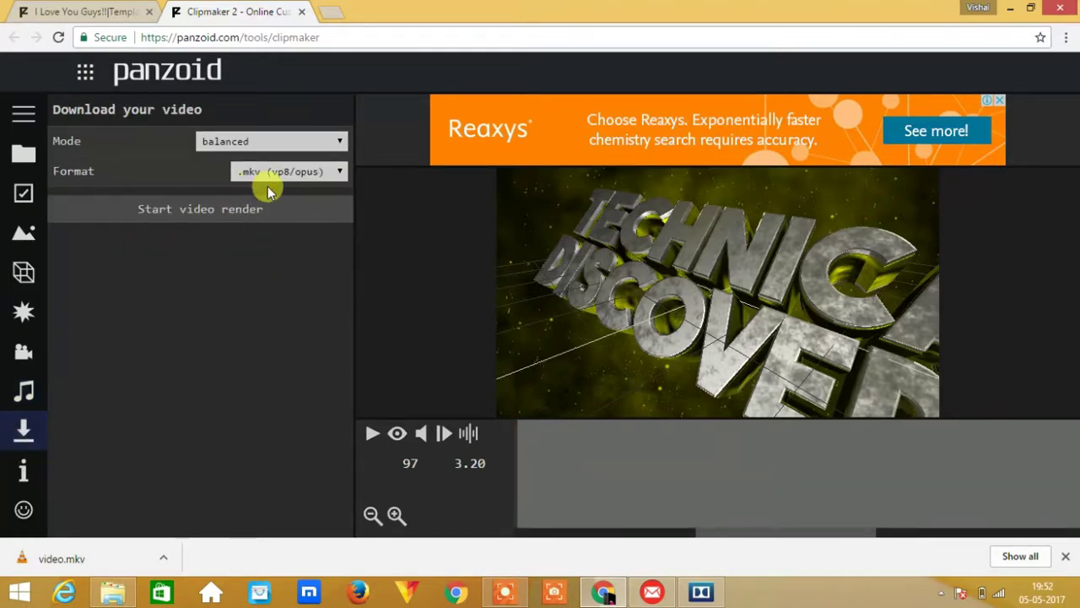
Render the intro in good quality mode as .mkv (vp8/opus).
click(314, 143)
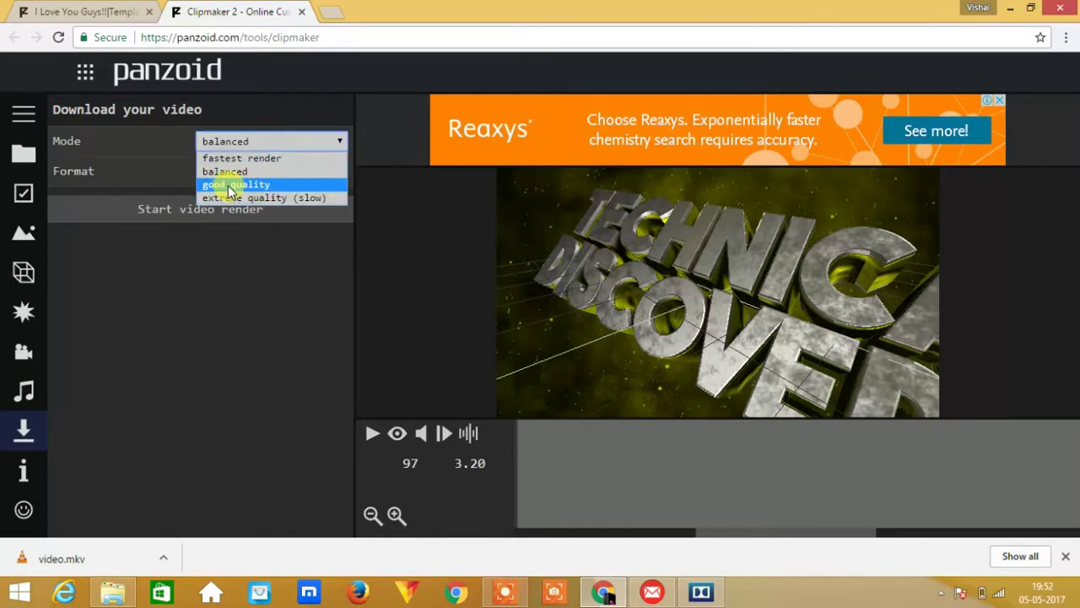
click(230, 185)
click(199, 207)
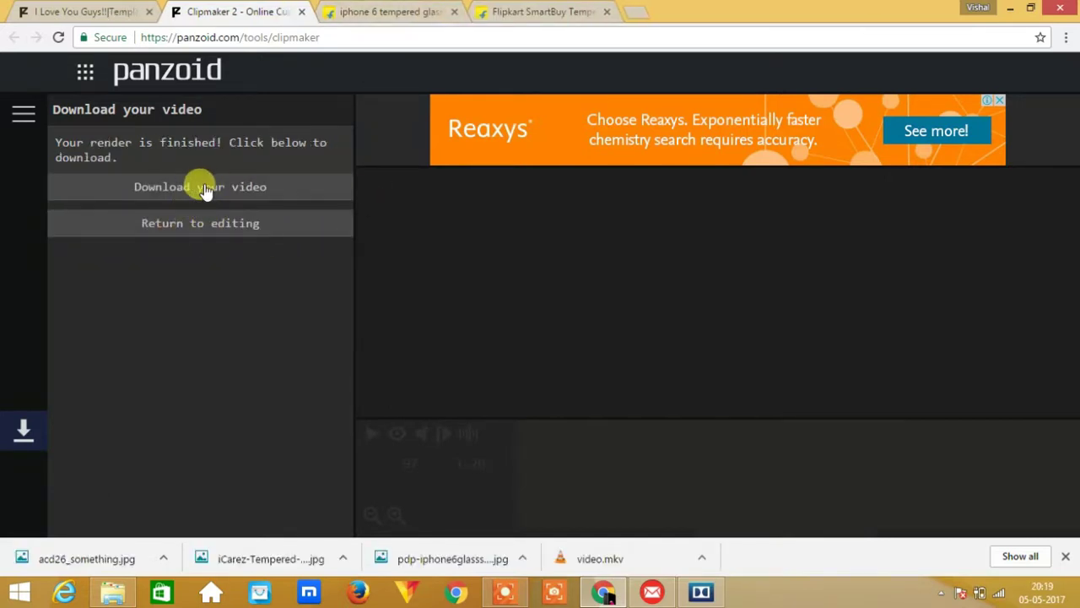
Download the rendered video as video (1).mkv and show it in its folder.
click(194, 186)
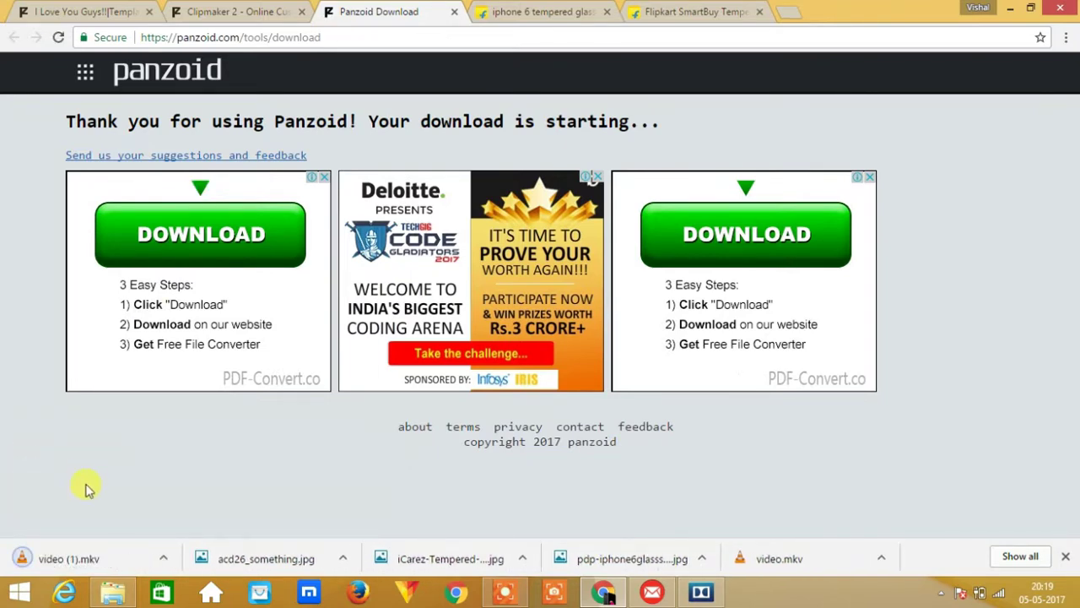
click(163, 562)
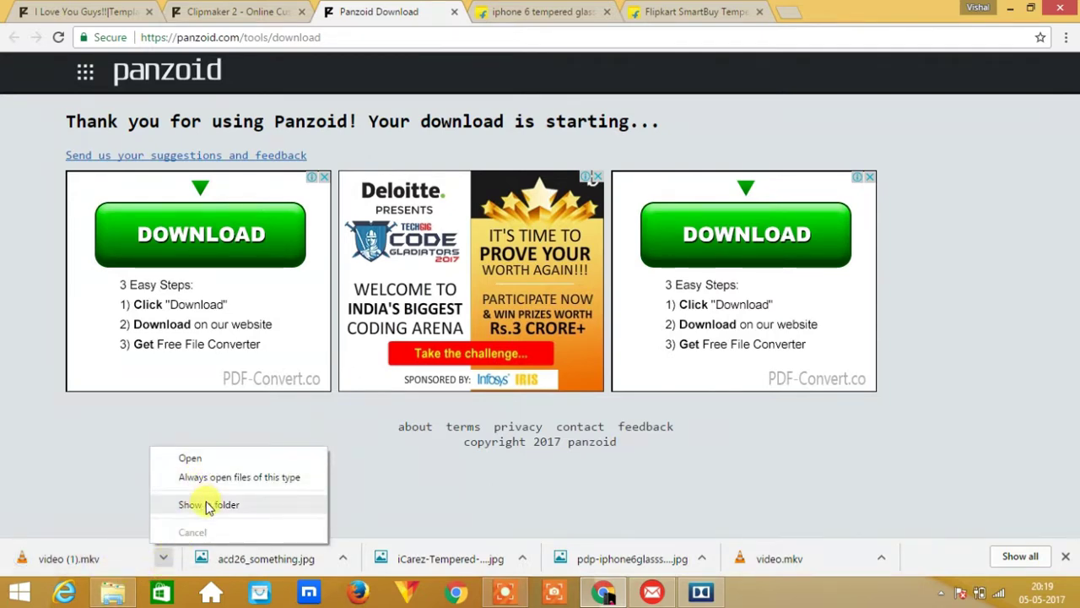
click(208, 505)
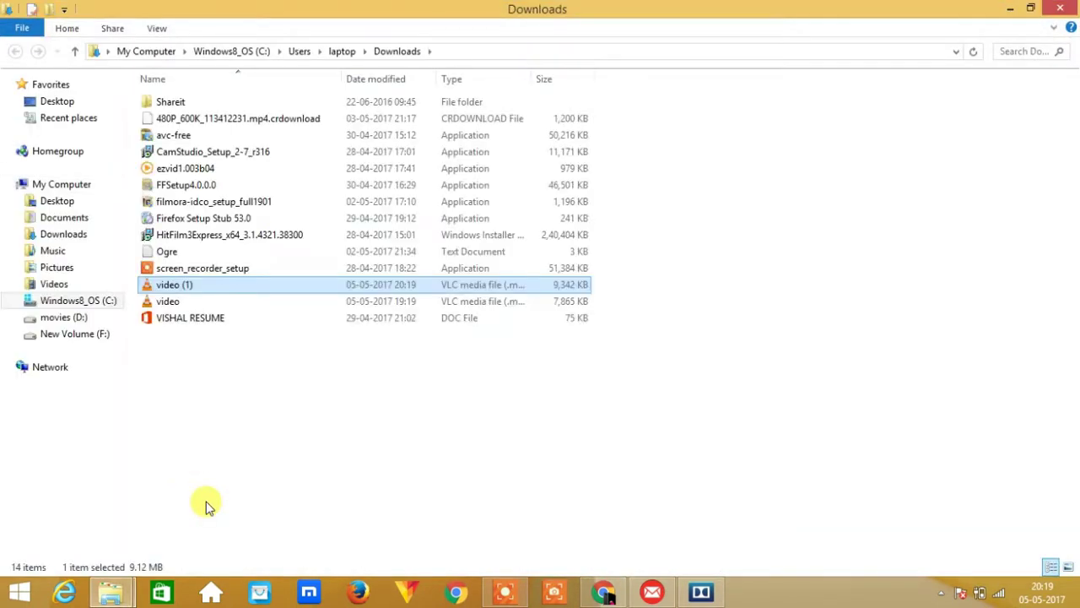
Play video (1).mkv from the Downloads folder in VLC media player.
double_click(208, 286)
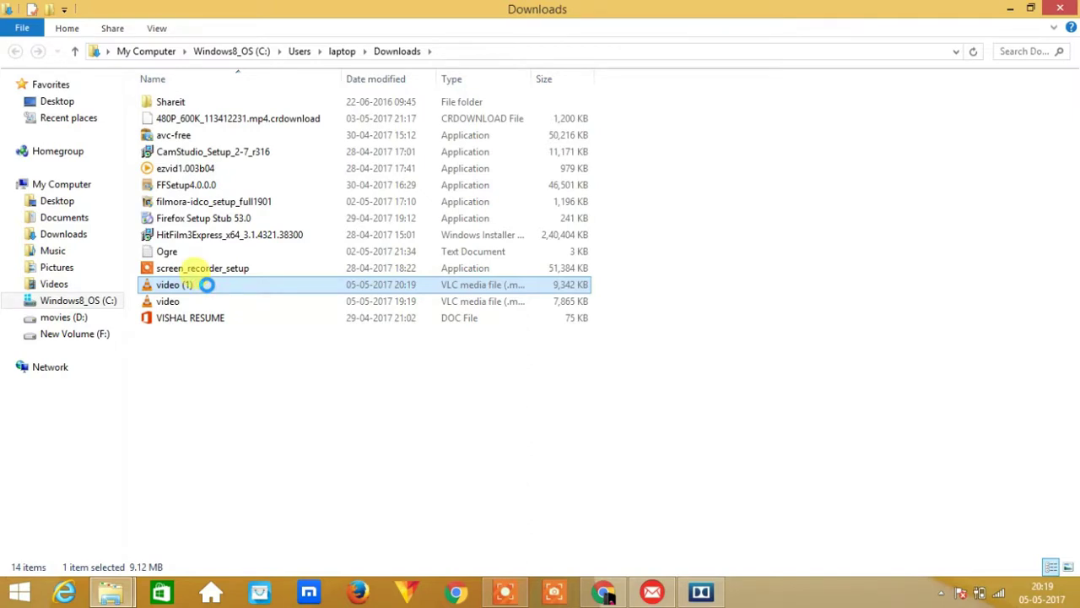
right_click(210, 287)
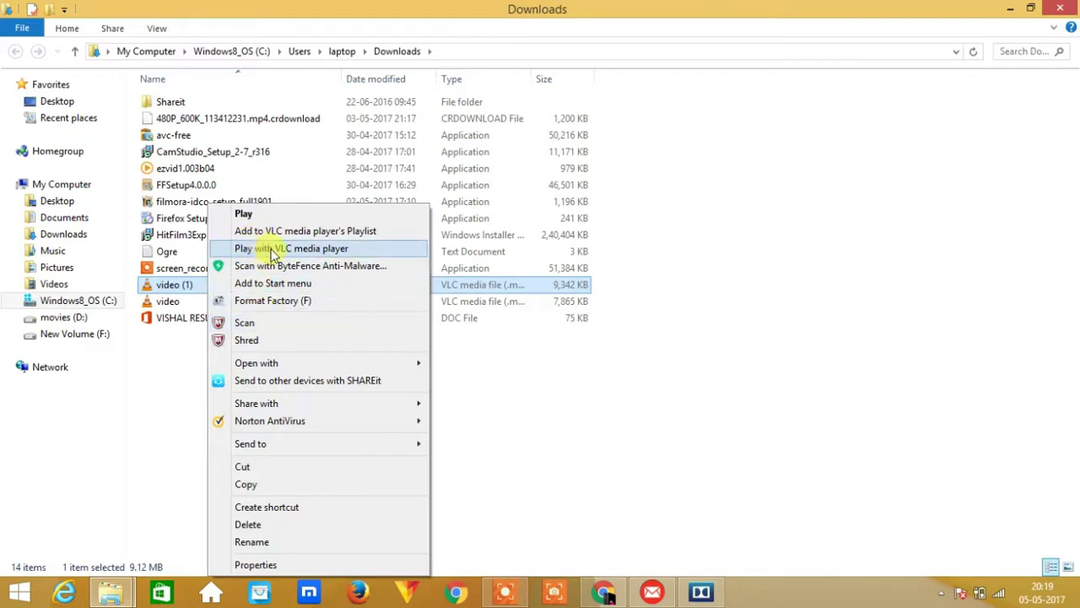
click(277, 251)
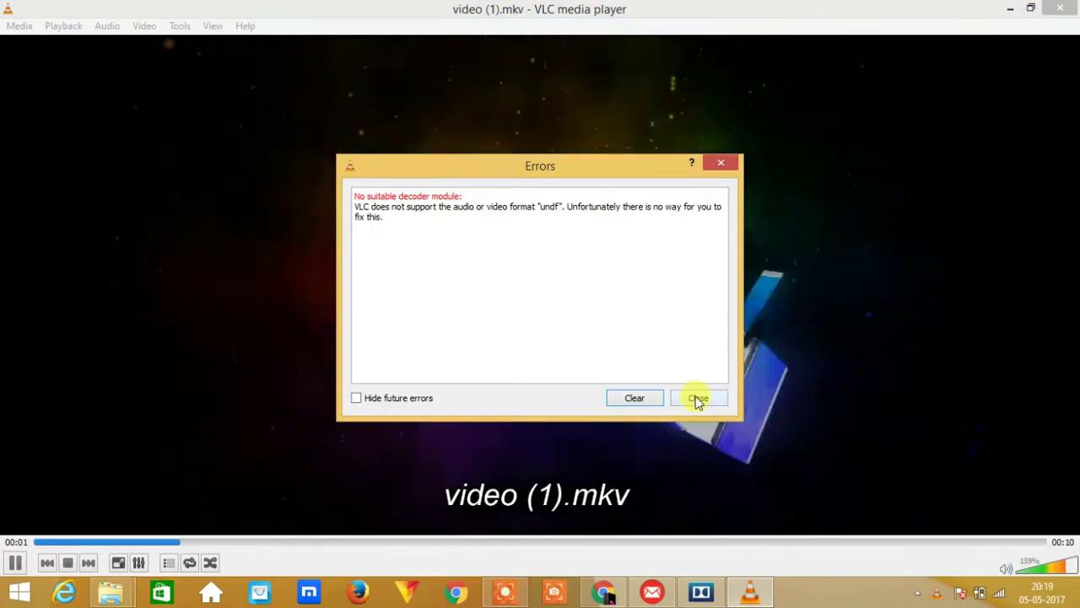
Dismiss VLC's decoder error and play the Technical Discovery intro in full screen.
click(697, 398)
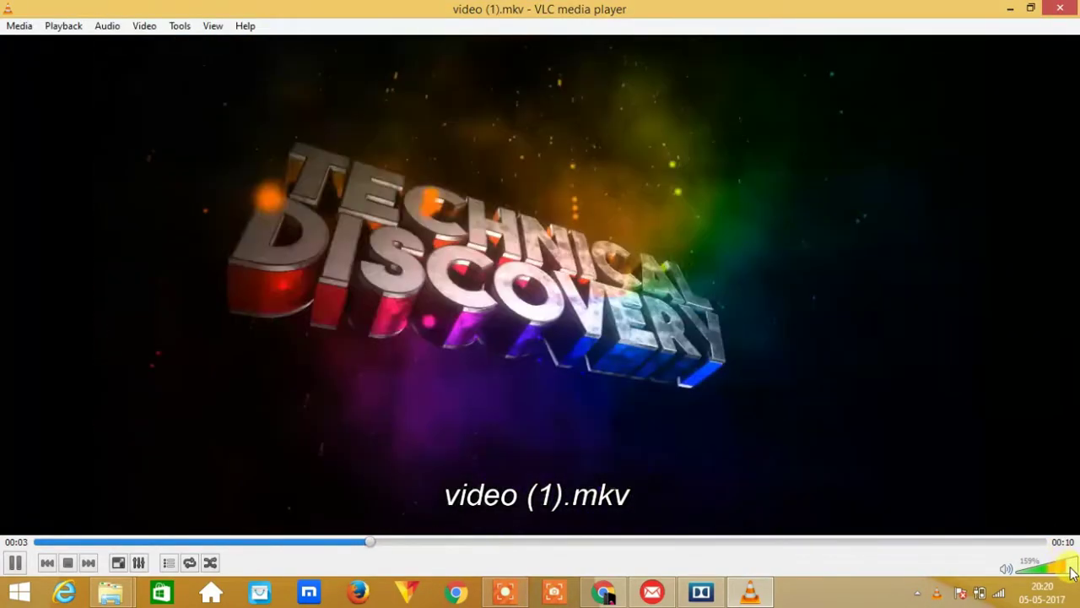
double_click(801, 296)
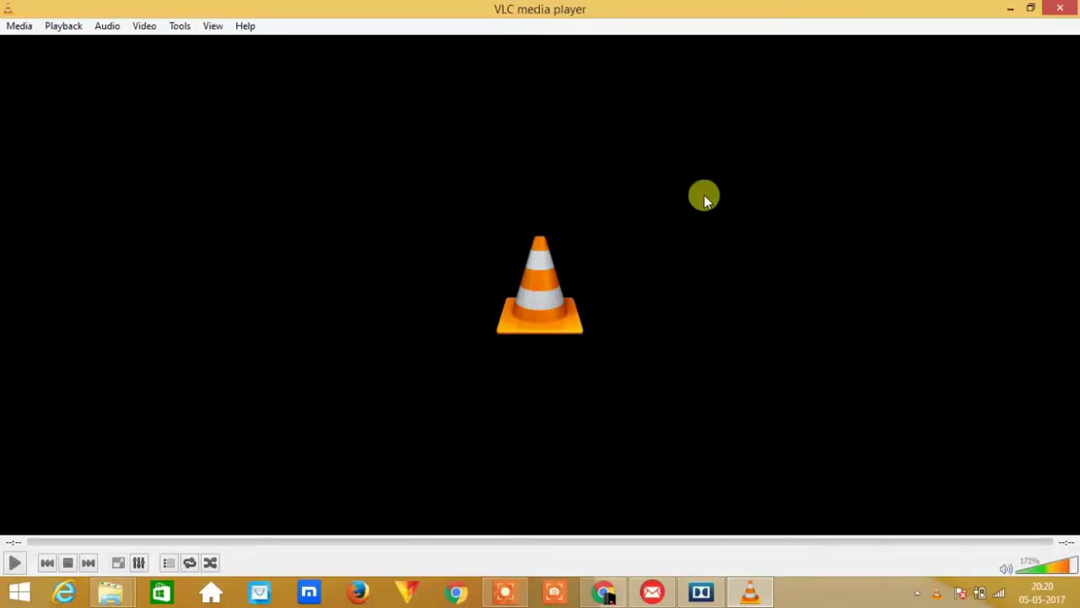
click(1061, 7)
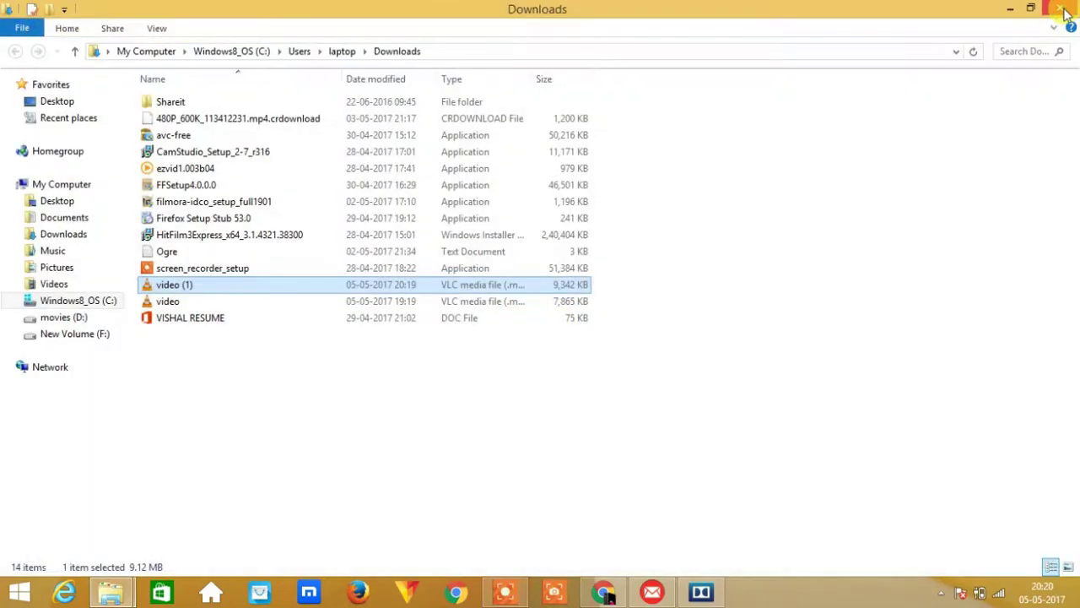